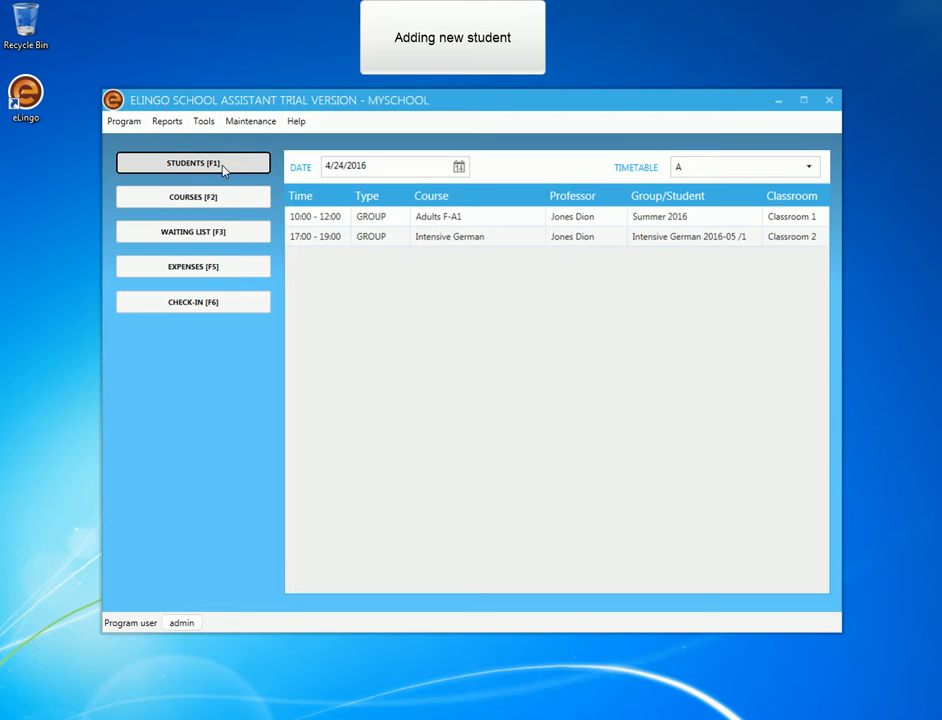
# Start a new student record and enter the student's first name, last name, date of birth, email and phone number.
pyautogui.click(222, 168)
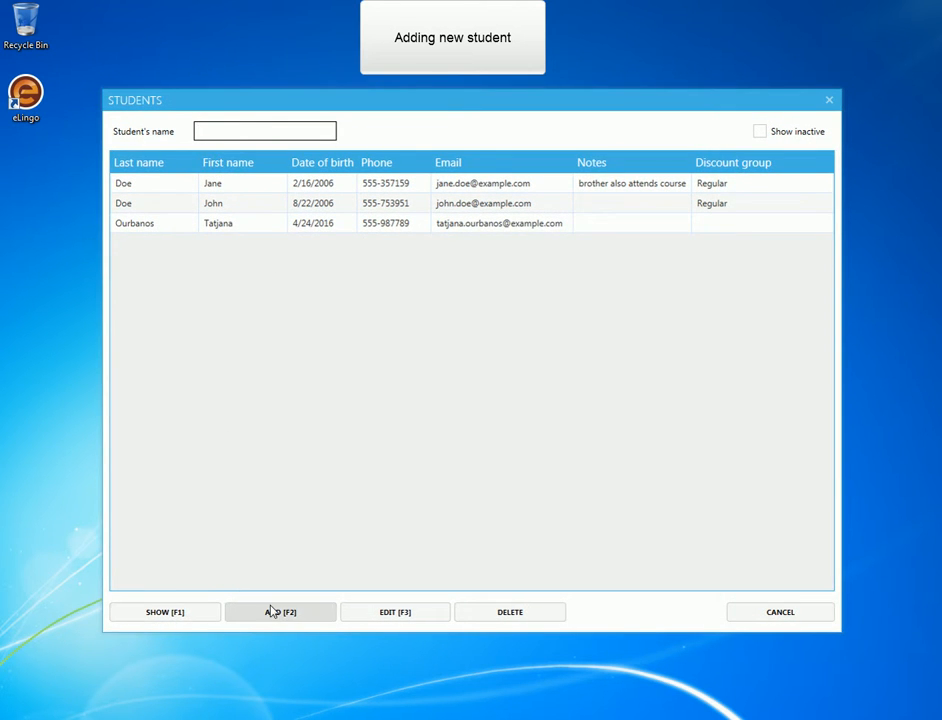
pyautogui.click(272, 612)
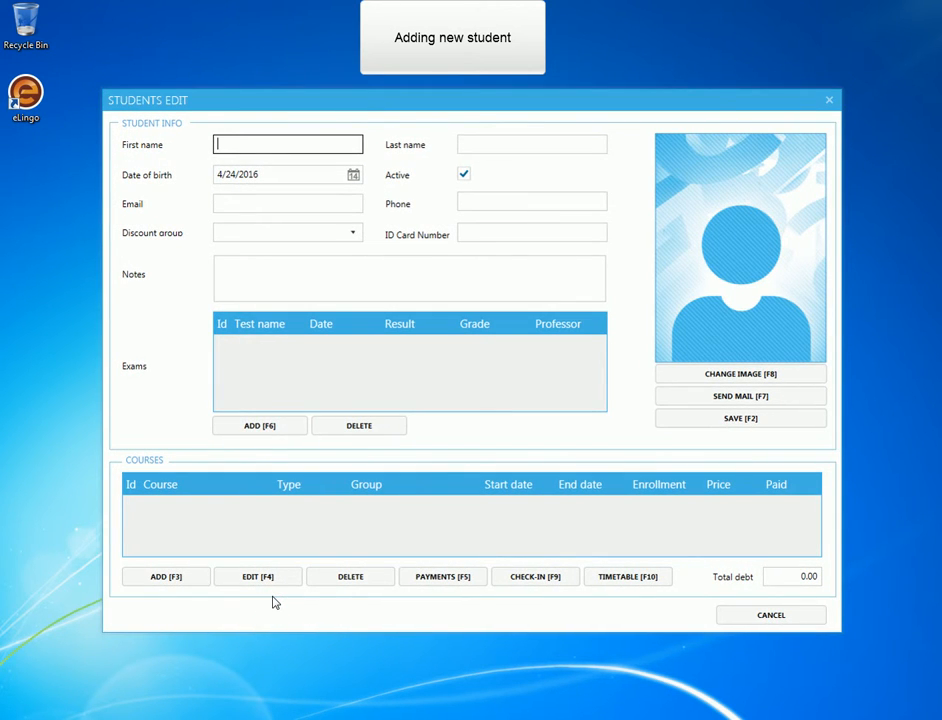
pyautogui.press('Tab')
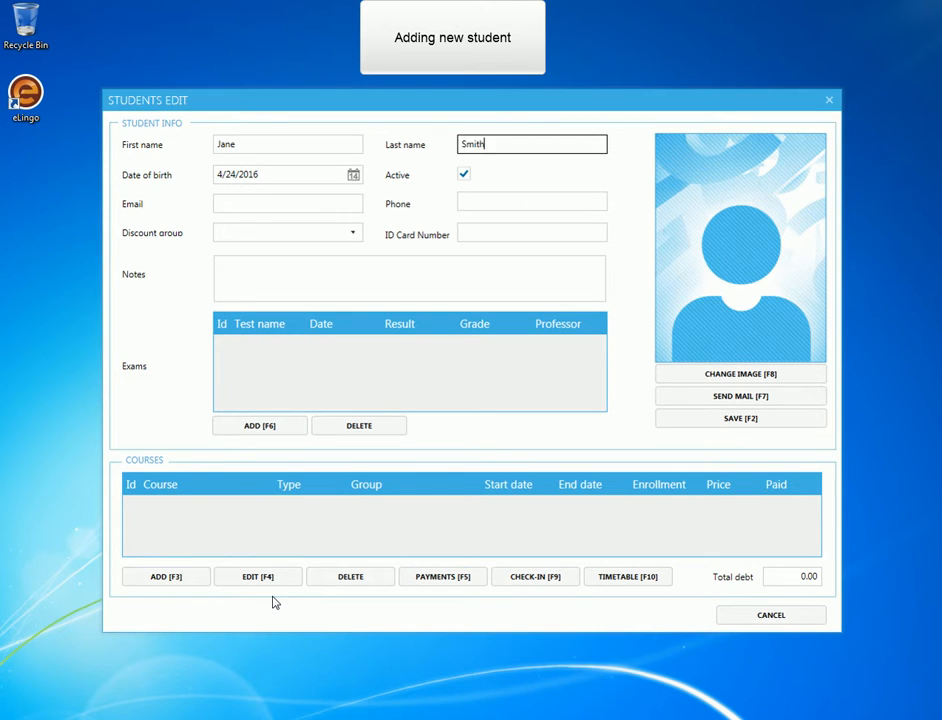
pyautogui.press('Tab')
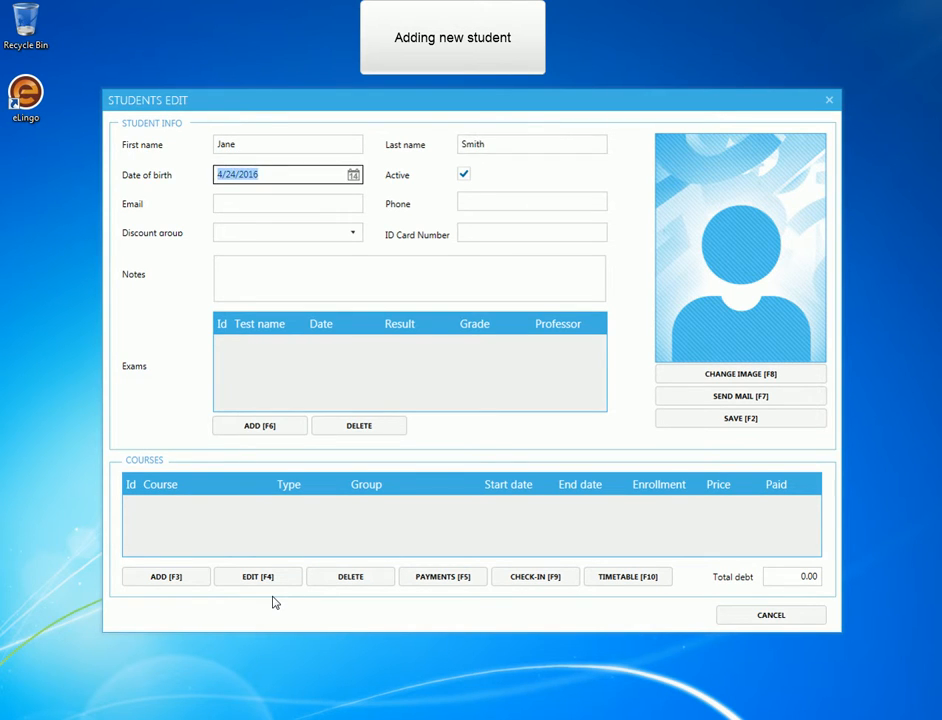
pyautogui.write('02/15/2003')
pyautogui.press('Tab')
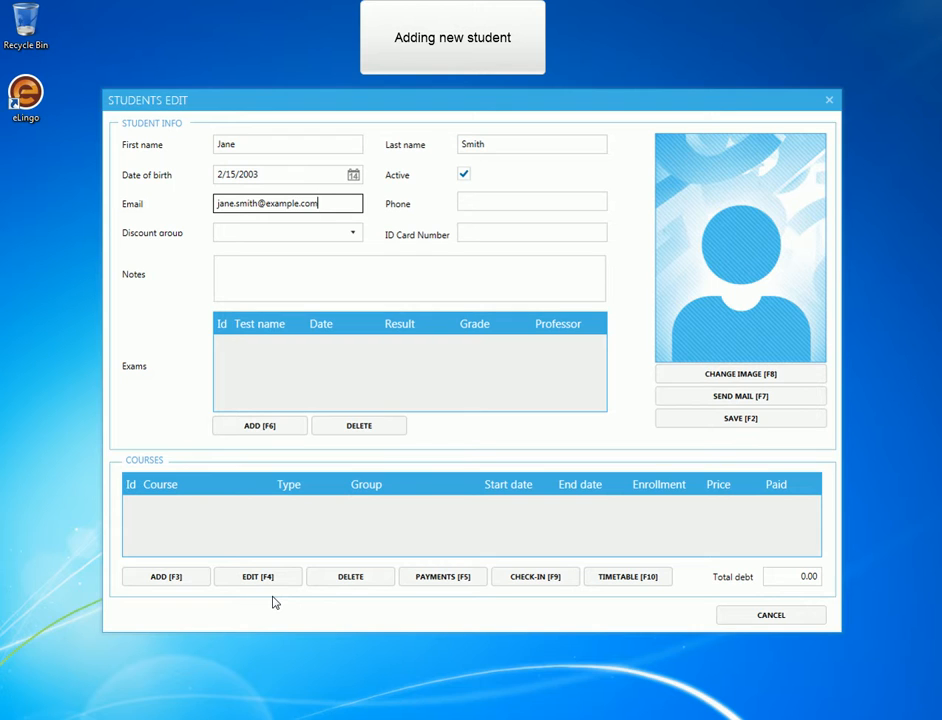
pyautogui.press('Tab')
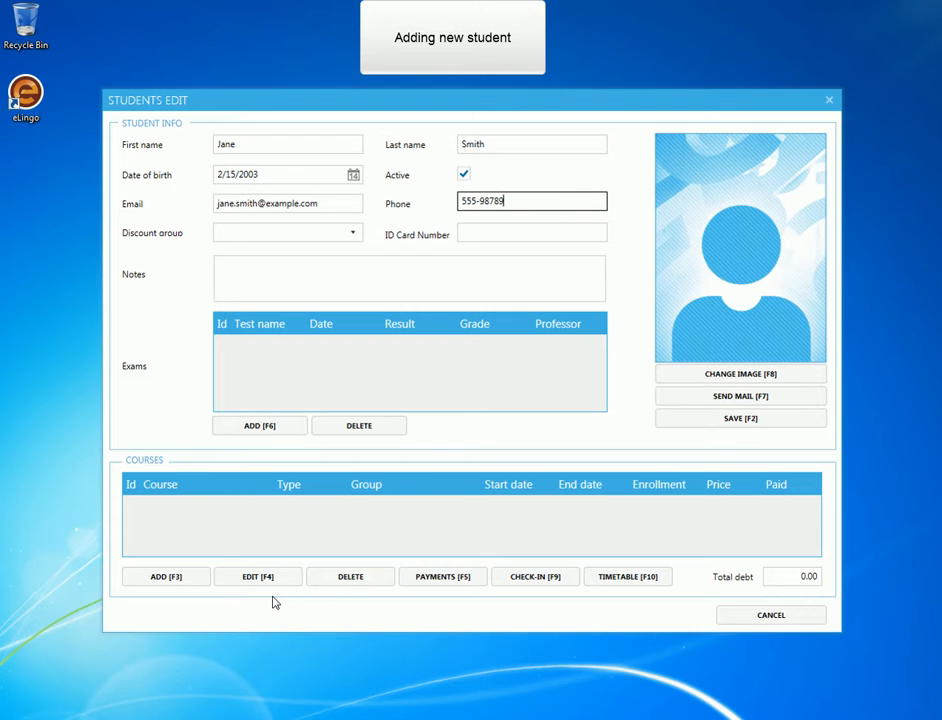
pyautogui.press('Tab')
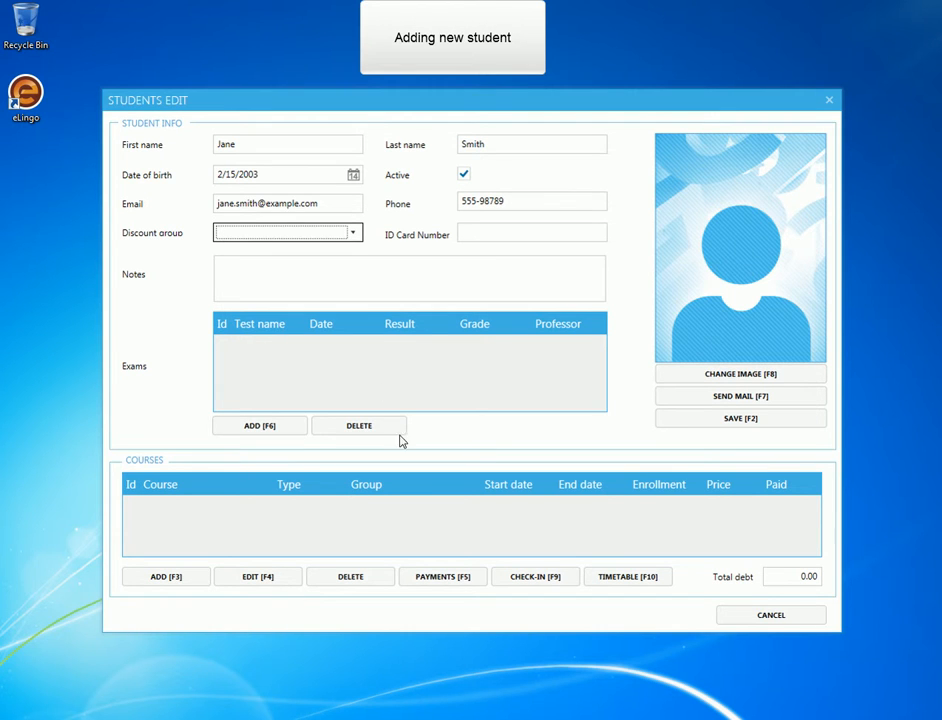
# Assign the new student to the Regular discount group, enter the ID card number and save the record.
pyautogui.click(353, 232)
pyautogui.click(300, 256)
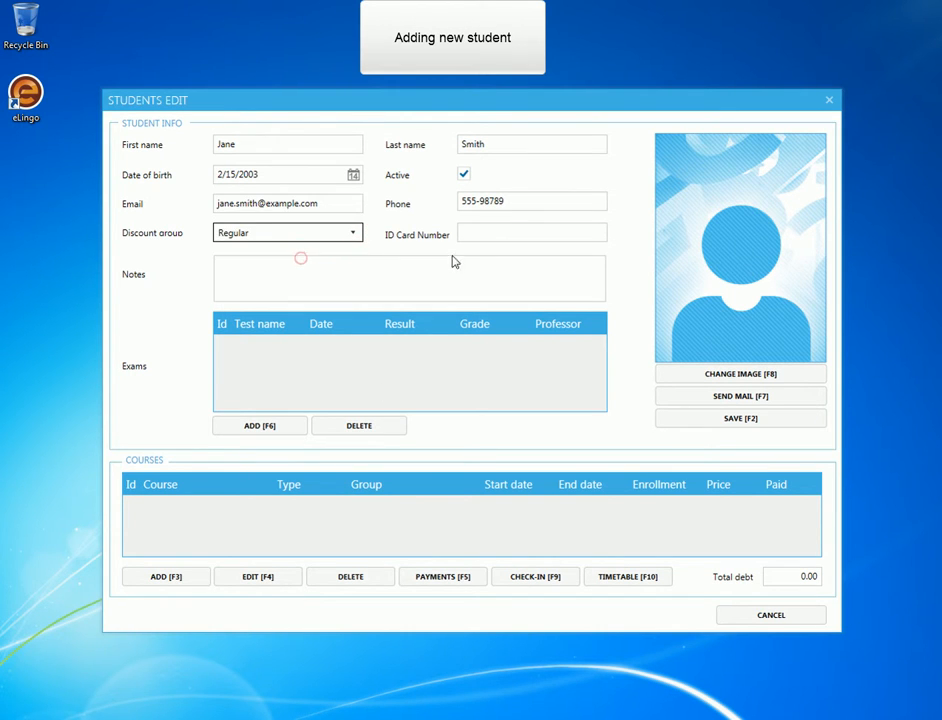
pyautogui.click(492, 231)
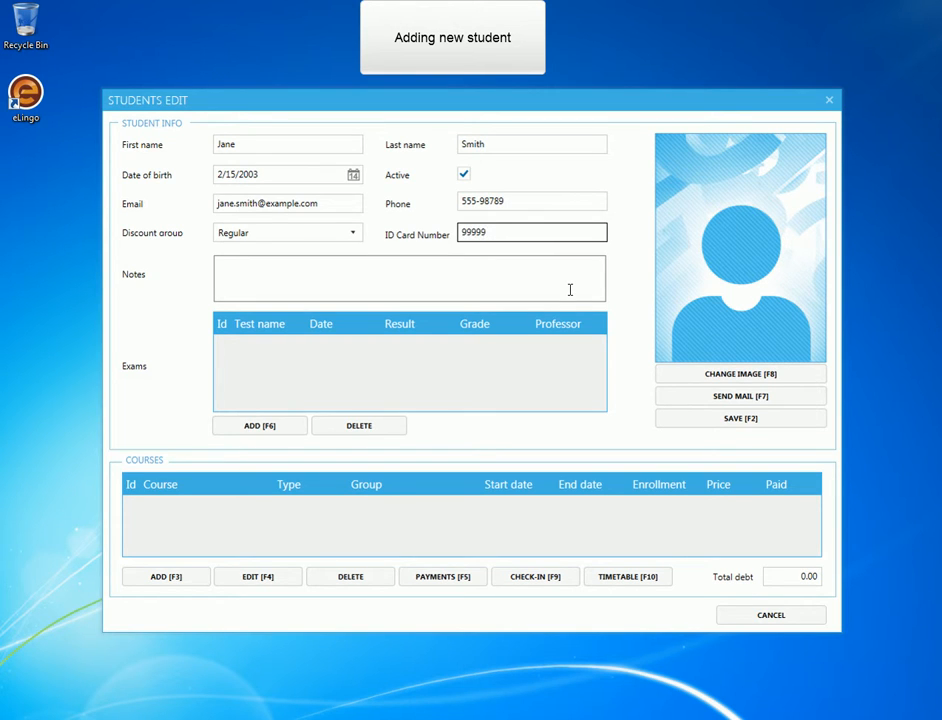
pyautogui.click(731, 419)
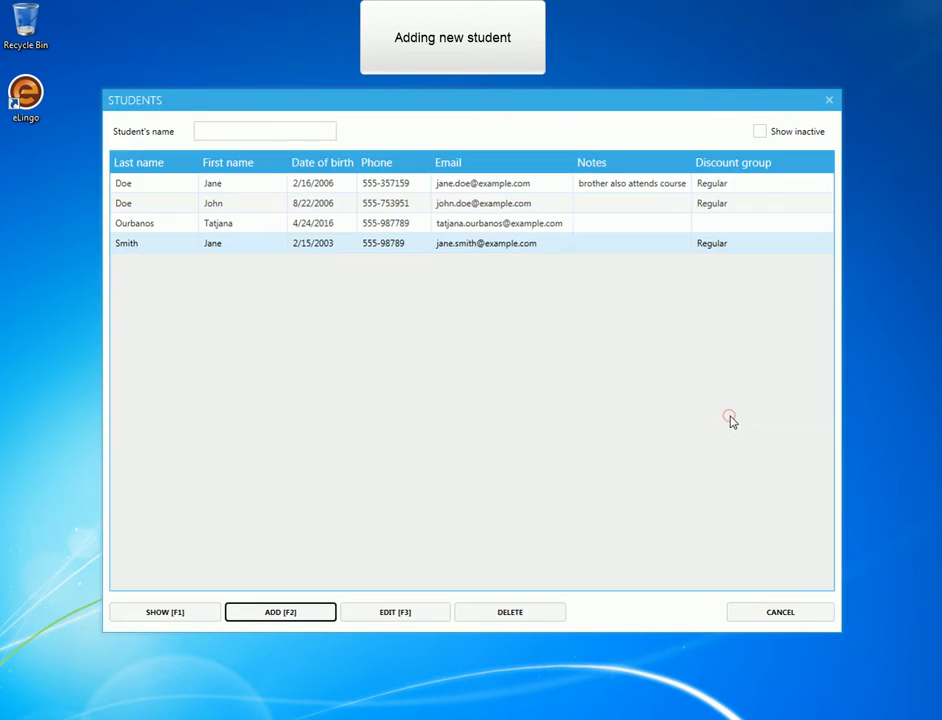
# Edit the newly added student's record to use the woman-lowres image as the photo, and save it.
pyautogui.click(465, 243)
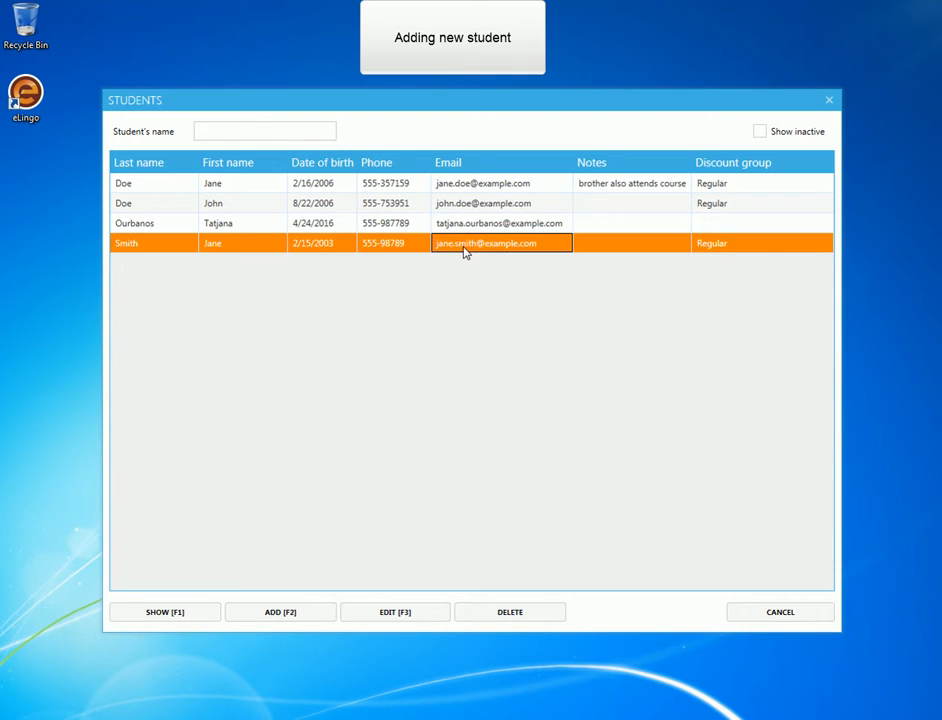
pyautogui.click(418, 616)
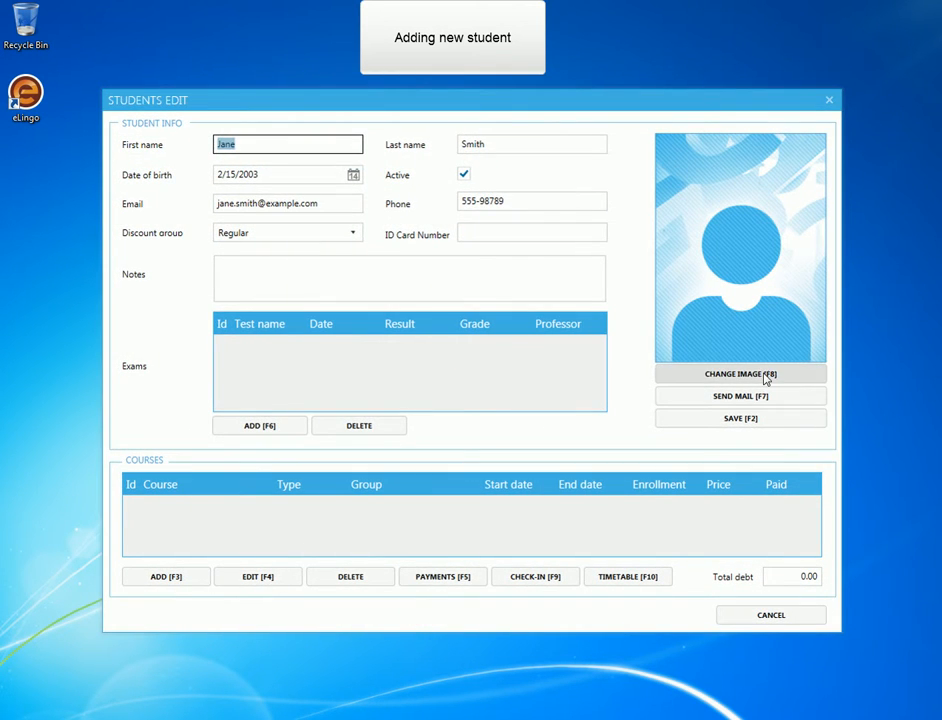
pyautogui.click(765, 375)
pyautogui.click(275, 203)
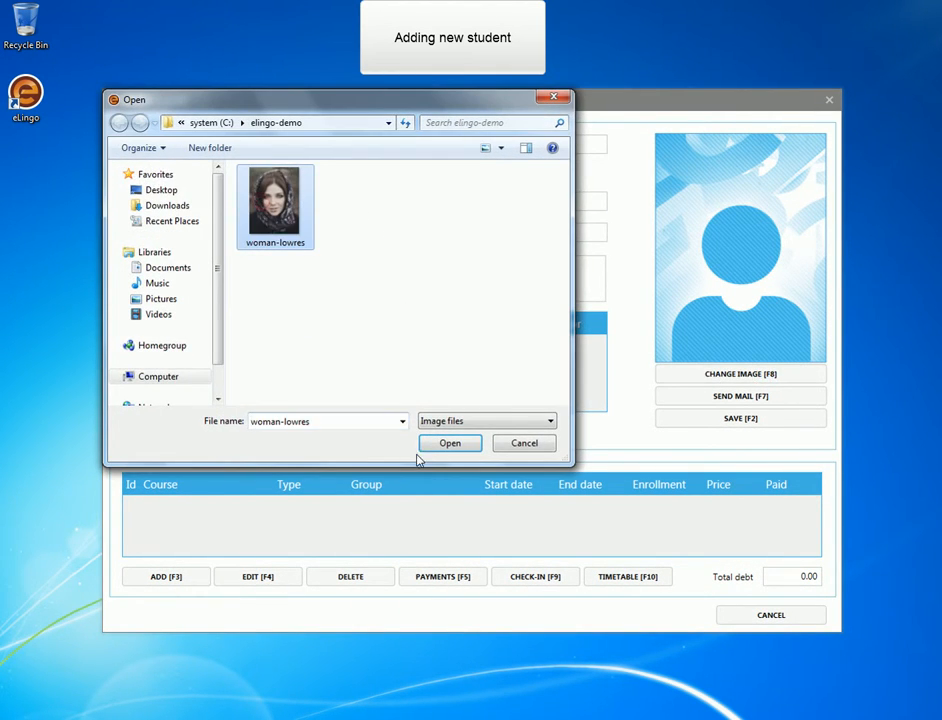
pyautogui.click(448, 442)
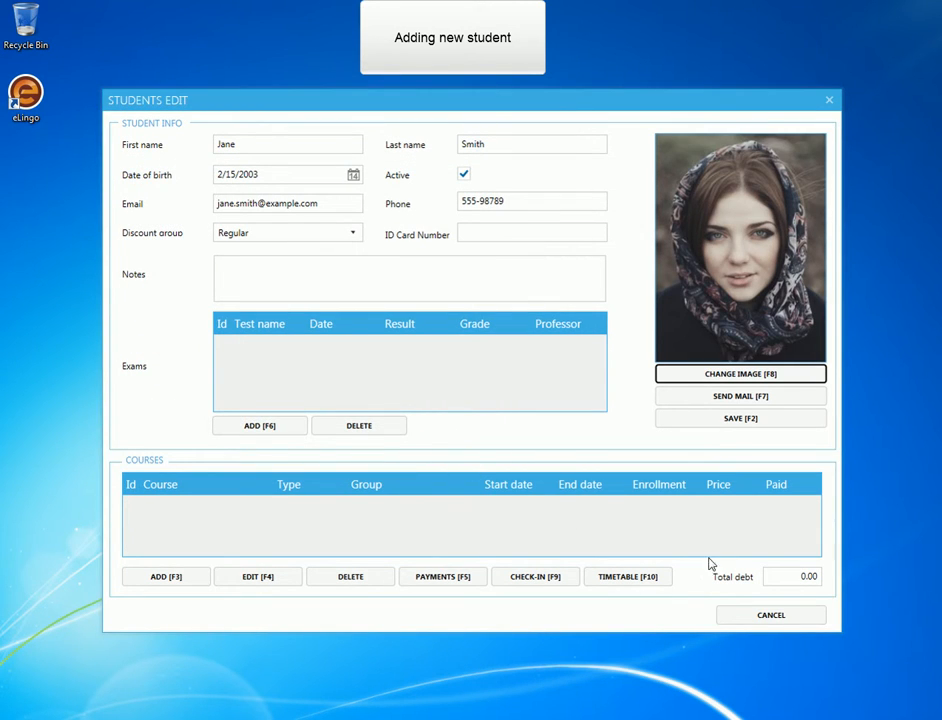
pyautogui.click(760, 420)
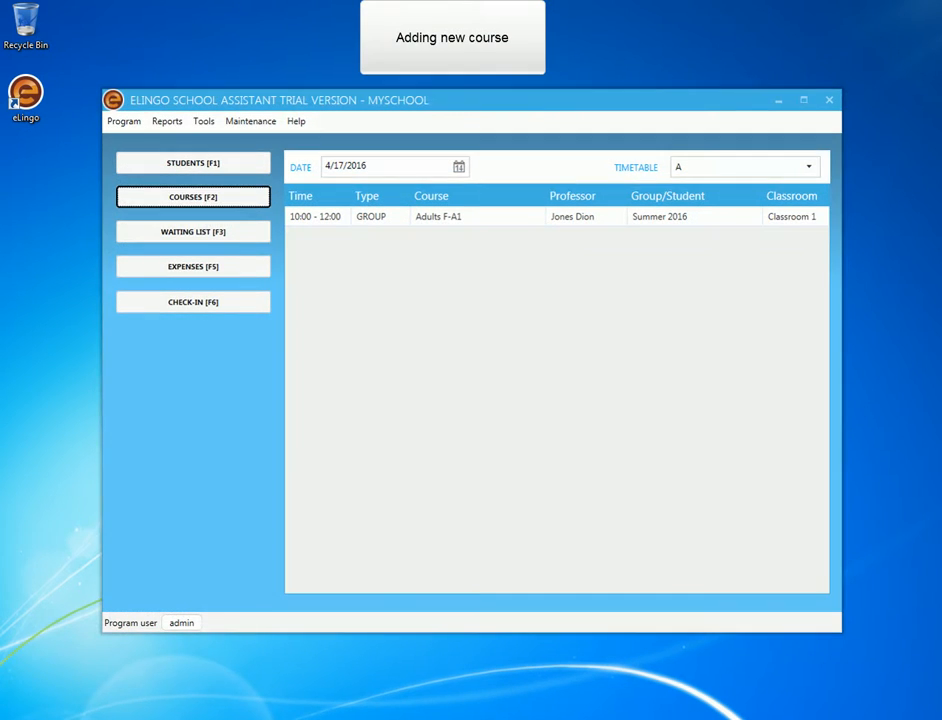
# Start a new course with language German and level A1, and name it "Intensive German".
pyautogui.click(201, 202)
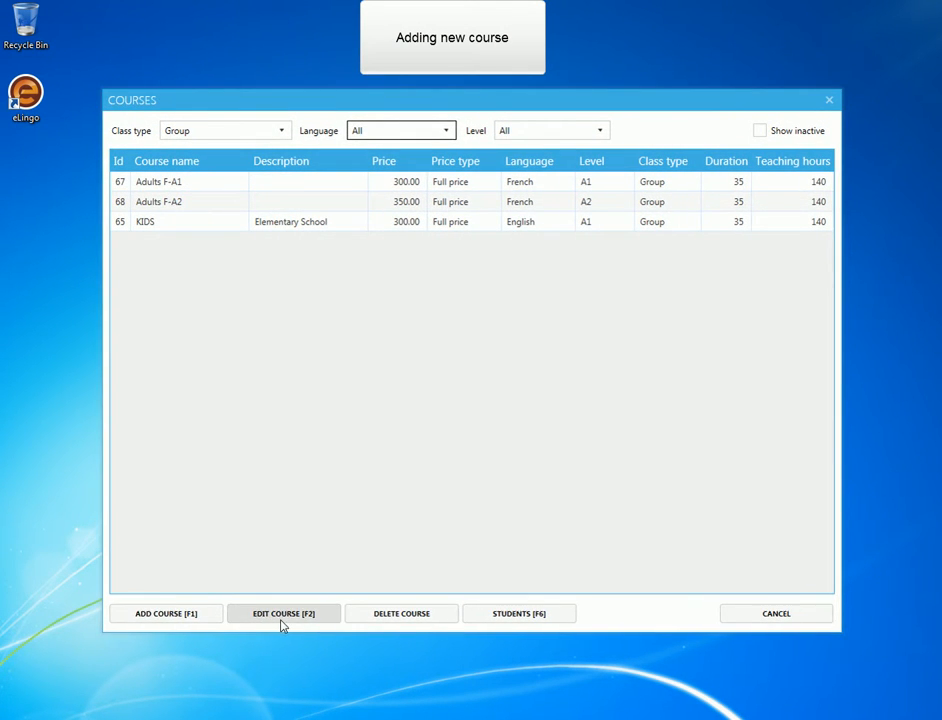
pyautogui.click(179, 616)
pyautogui.click(440, 245)
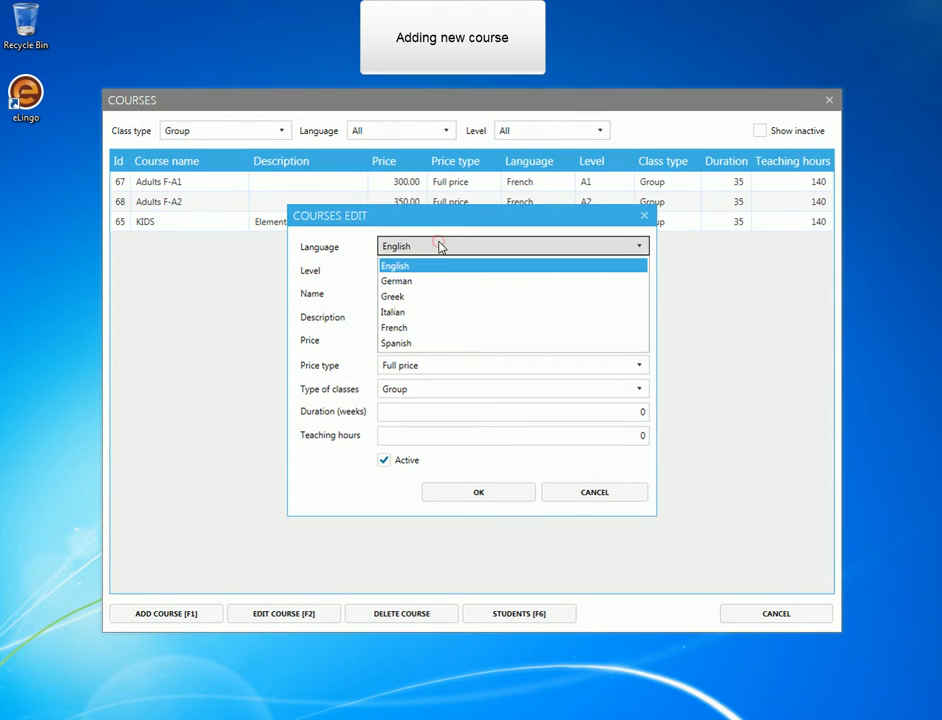
pyautogui.click(449, 284)
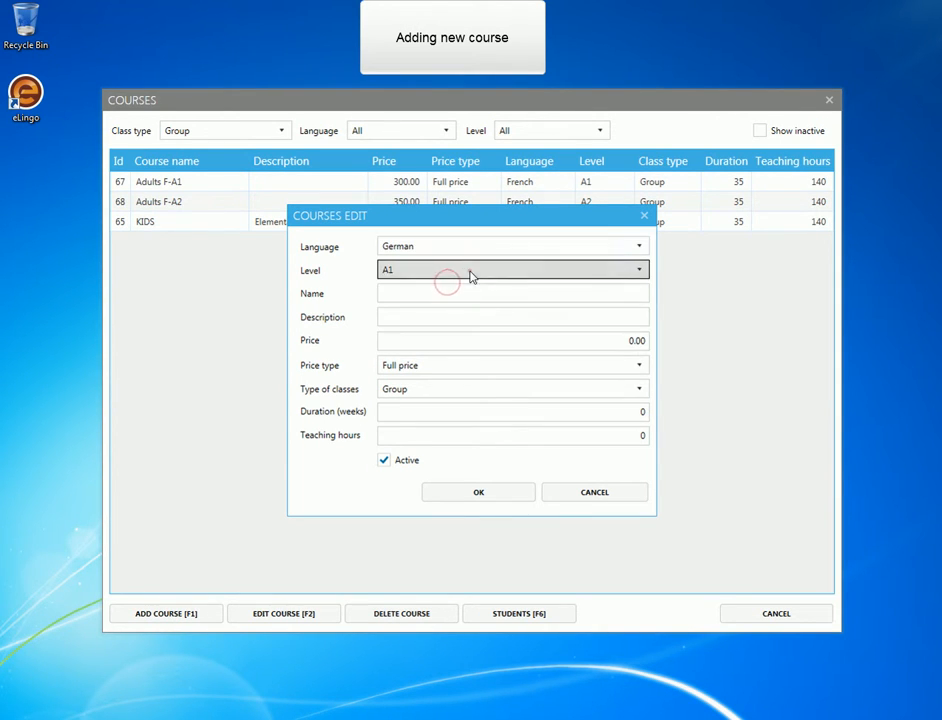
pyautogui.click(466, 271)
pyautogui.click(441, 291)
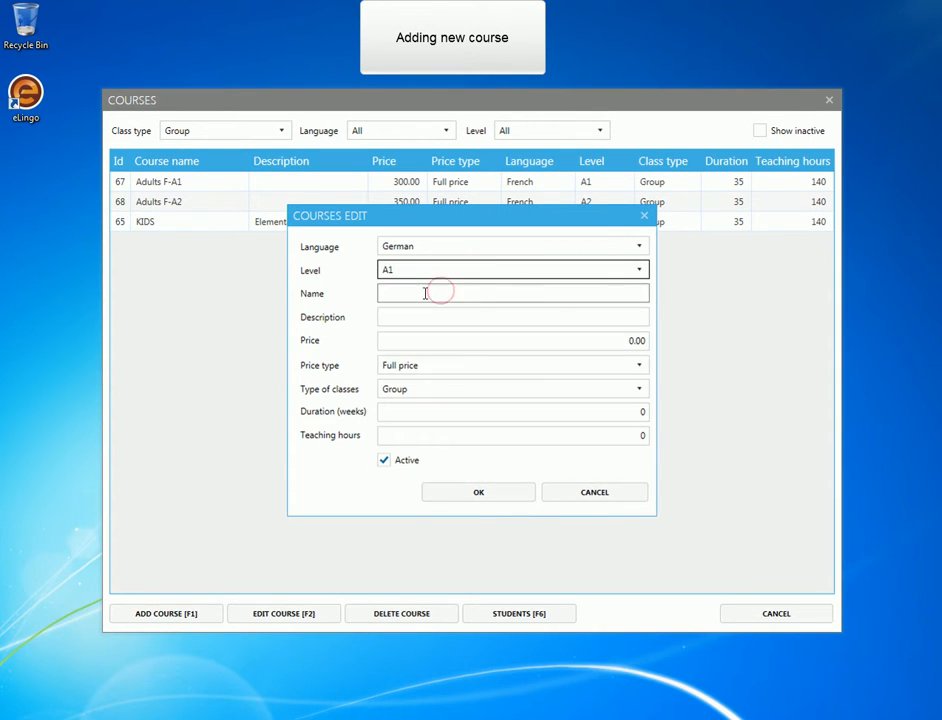
pyautogui.click(424, 292)
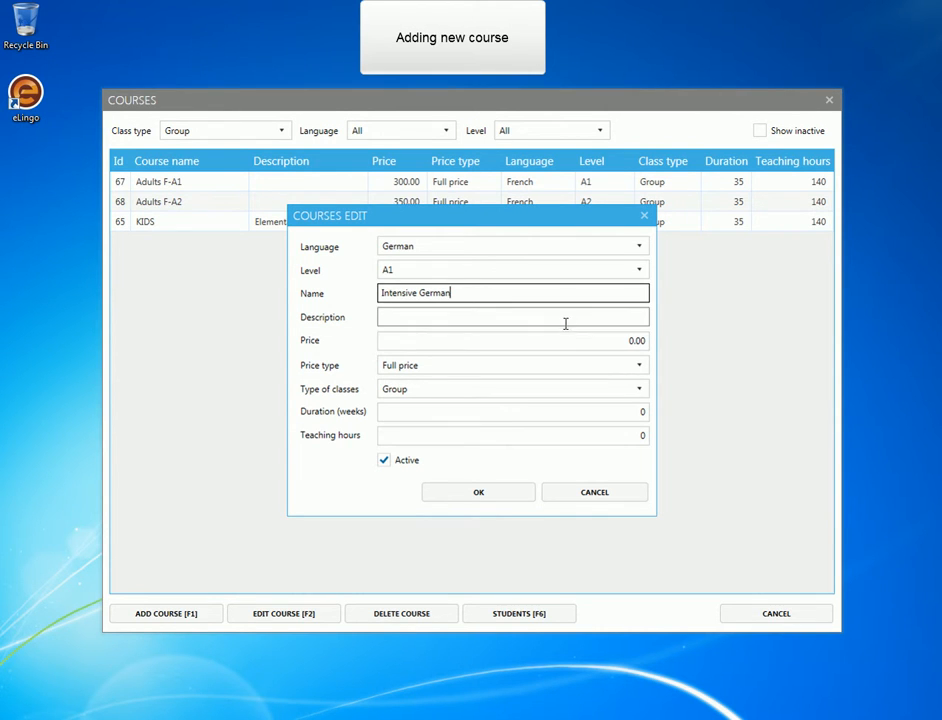
# Set the course's price to 550, duration to 4 weeks and teaching hours to 120, and save the course.
pyautogui.click(530, 337)
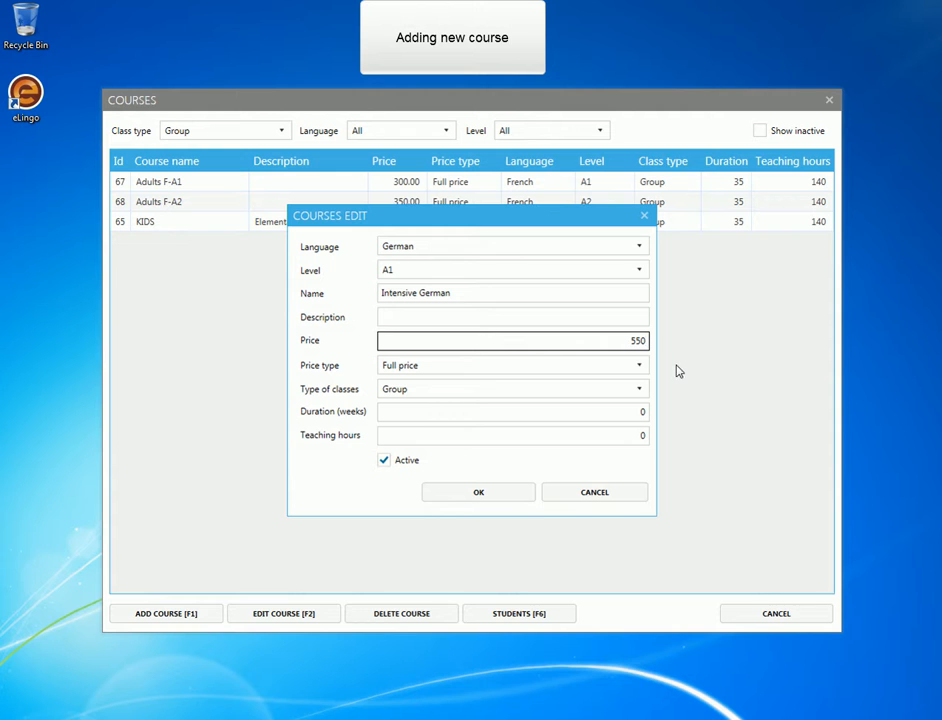
pyautogui.click(634, 413)
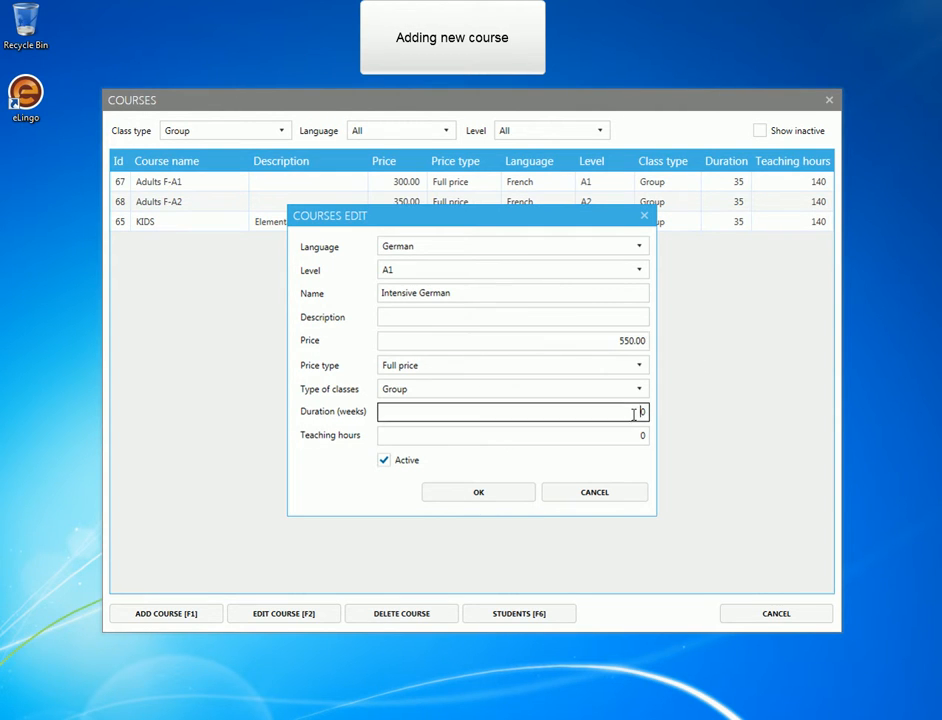
pyautogui.press('Tab')
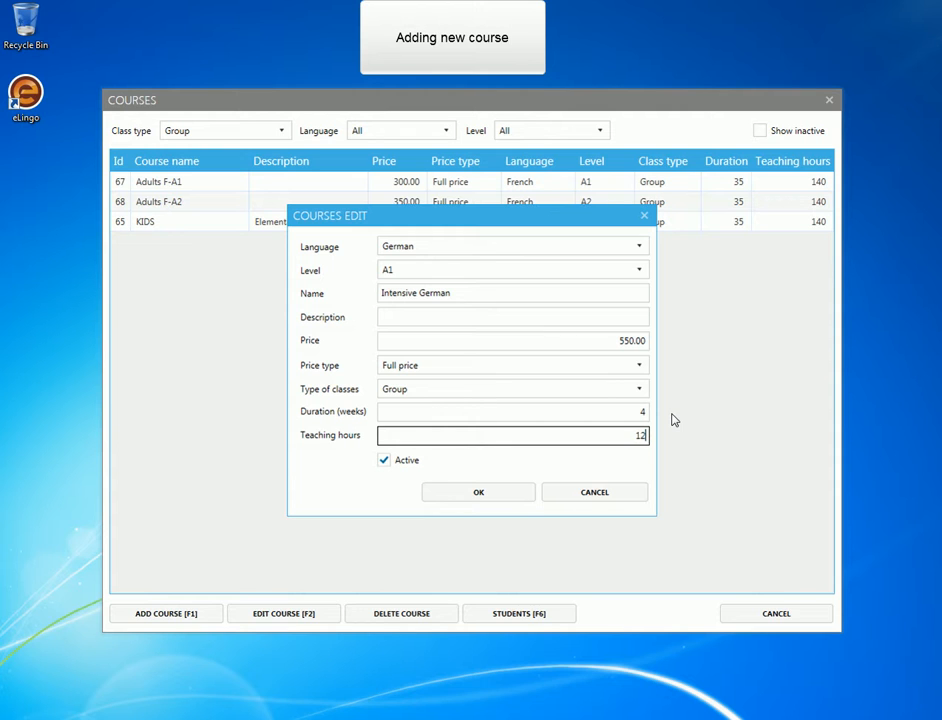
pyautogui.write('120')
pyautogui.click(517, 495)
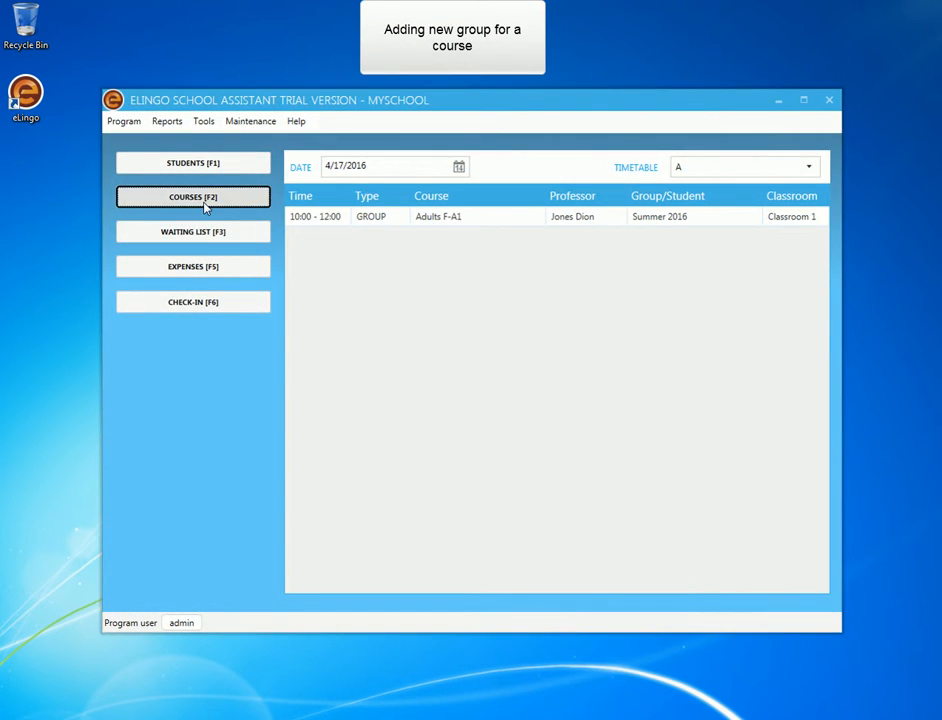
# Start a new group for the Intensive German course with the first listed professor, and name it "Intensive German 2016-05 /1".
pyautogui.click(205, 199)
pyautogui.click(203, 222)
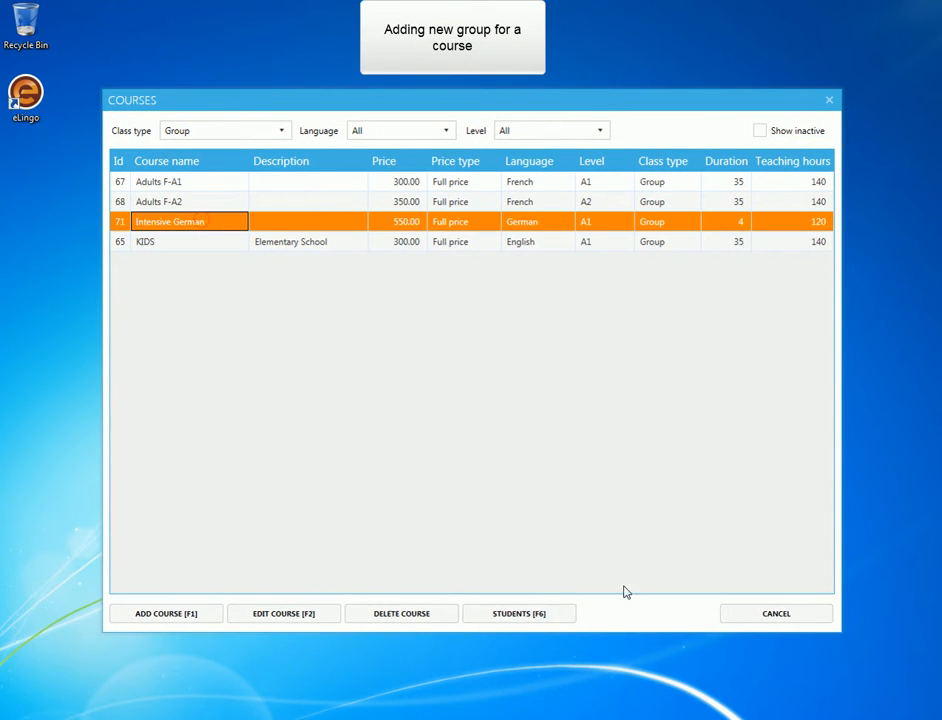
pyautogui.click(538, 615)
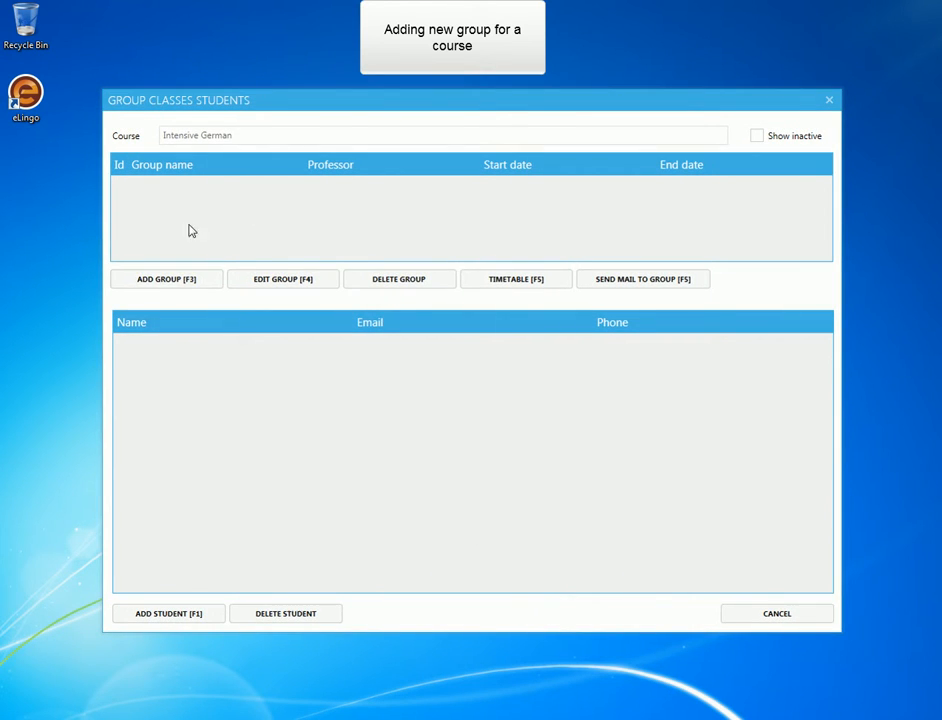
pyautogui.click(161, 282)
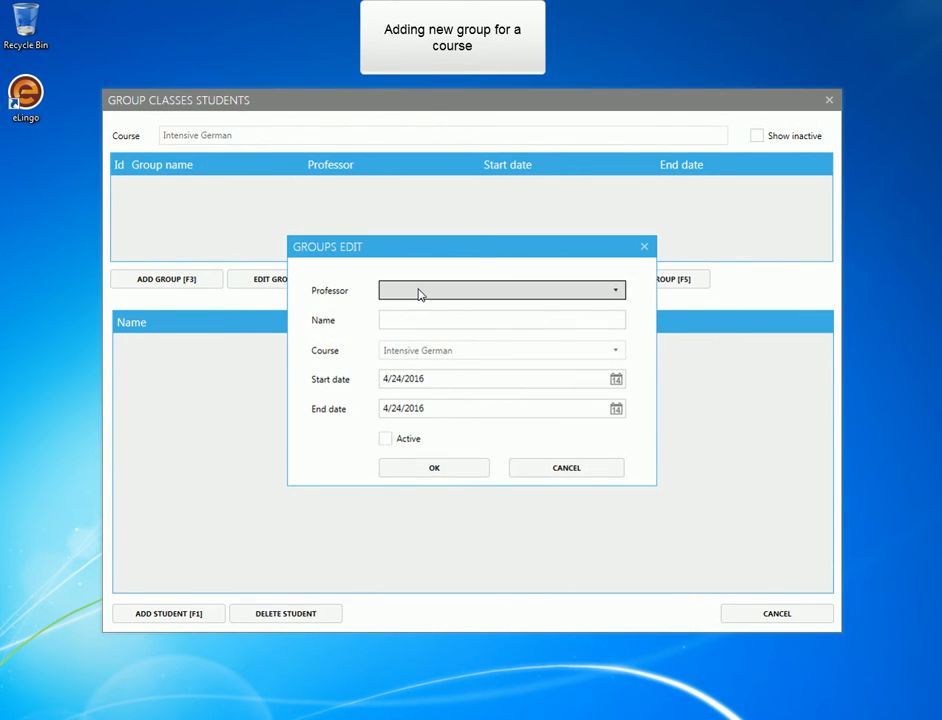
pyautogui.click(418, 292)
pyautogui.click(415, 309)
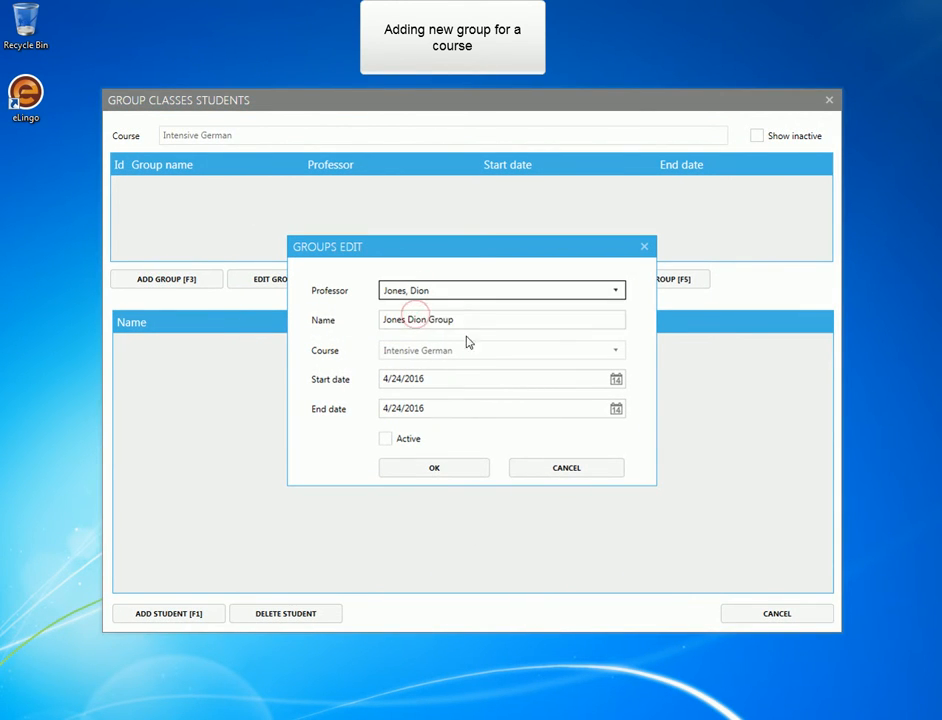
pyautogui.moveTo(486, 320); pyautogui.dragTo(315, 318)
pyautogui.write('Intensive German 2016-05 /1')
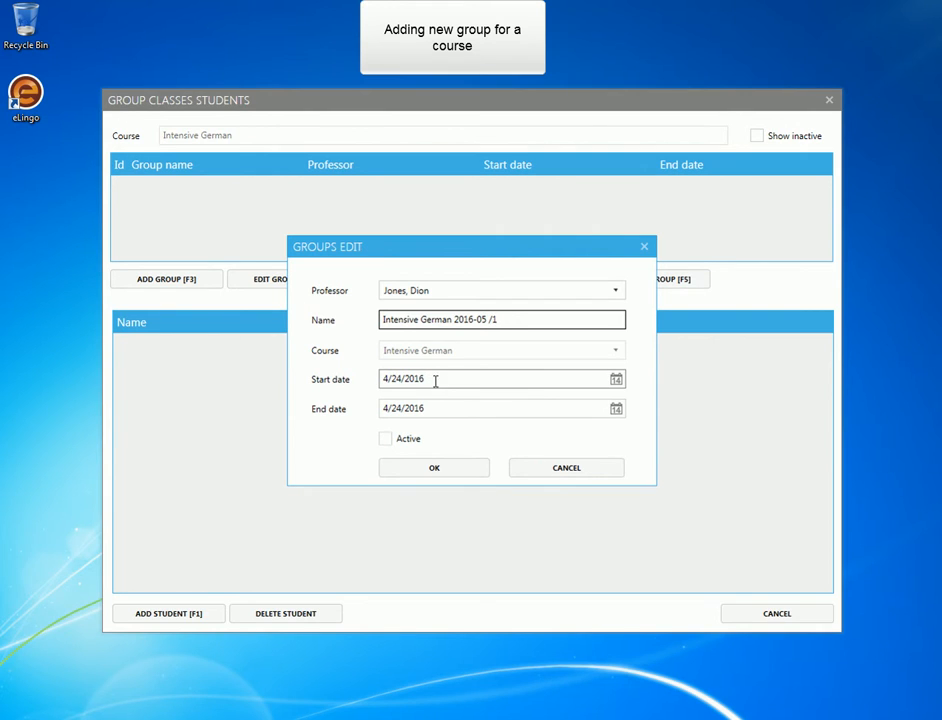
# Set the group's start date to 5/2/2016 and end date to 5/27/2016, mark it active and save it.
pyautogui.click(615, 380)
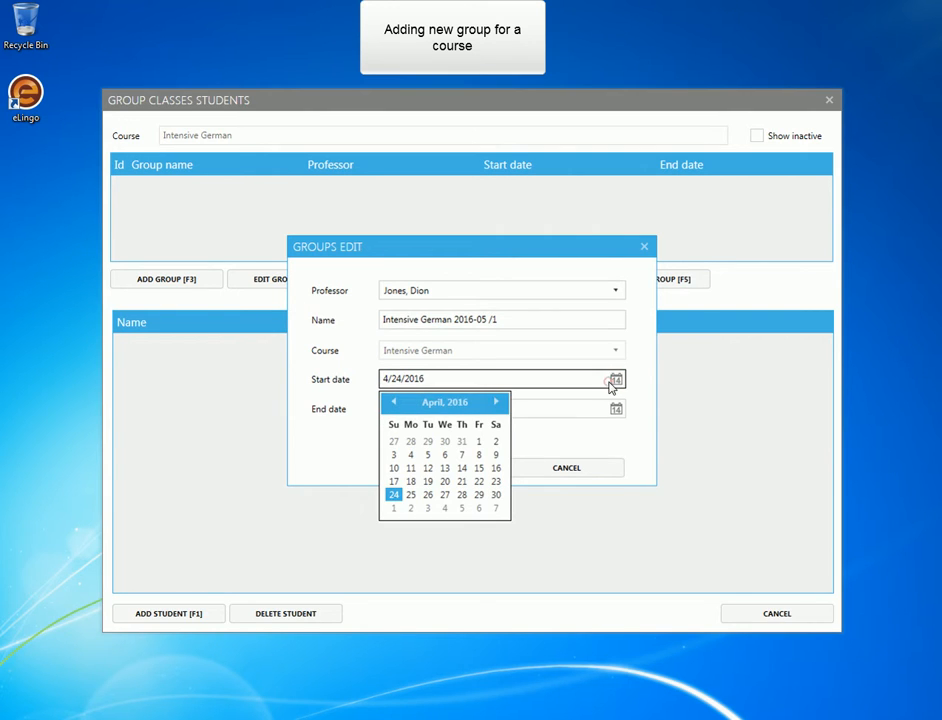
pyautogui.click(495, 402)
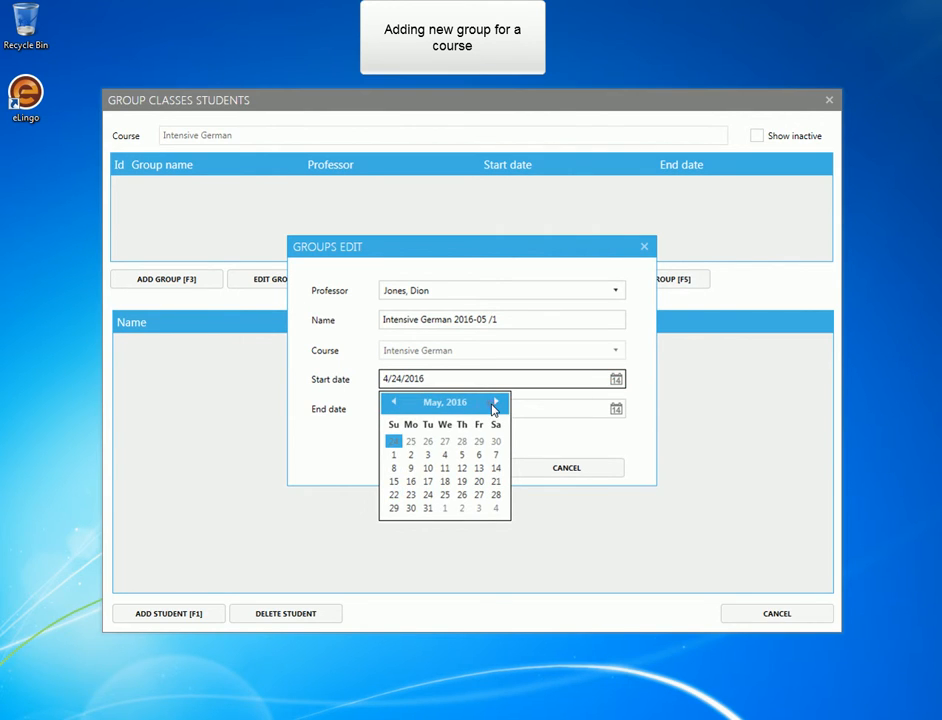
pyautogui.click(410, 455)
pyautogui.click(616, 409)
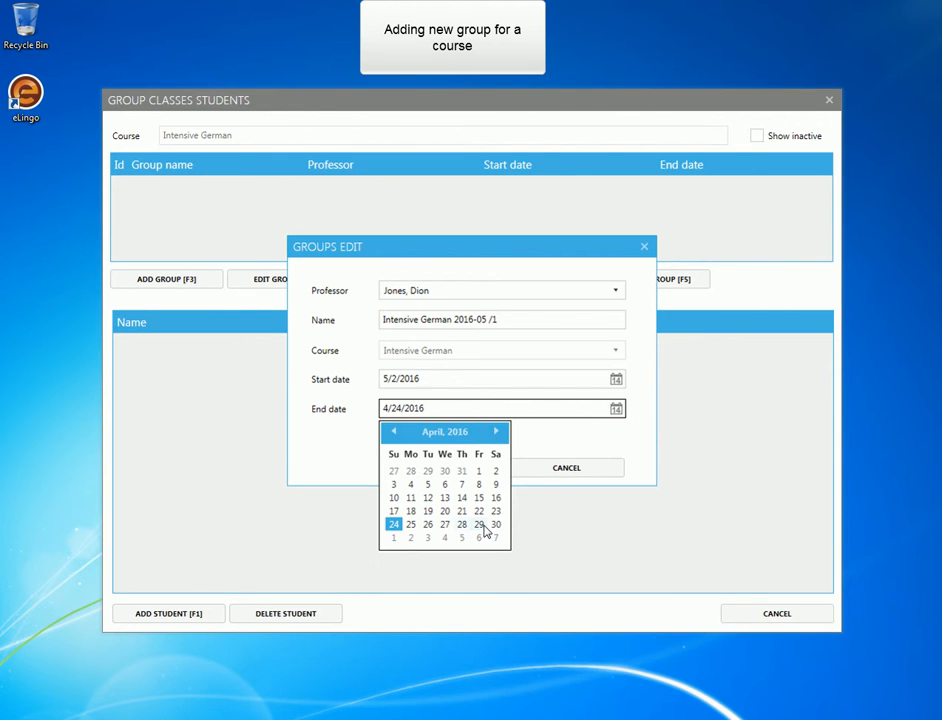
pyautogui.click(497, 433)
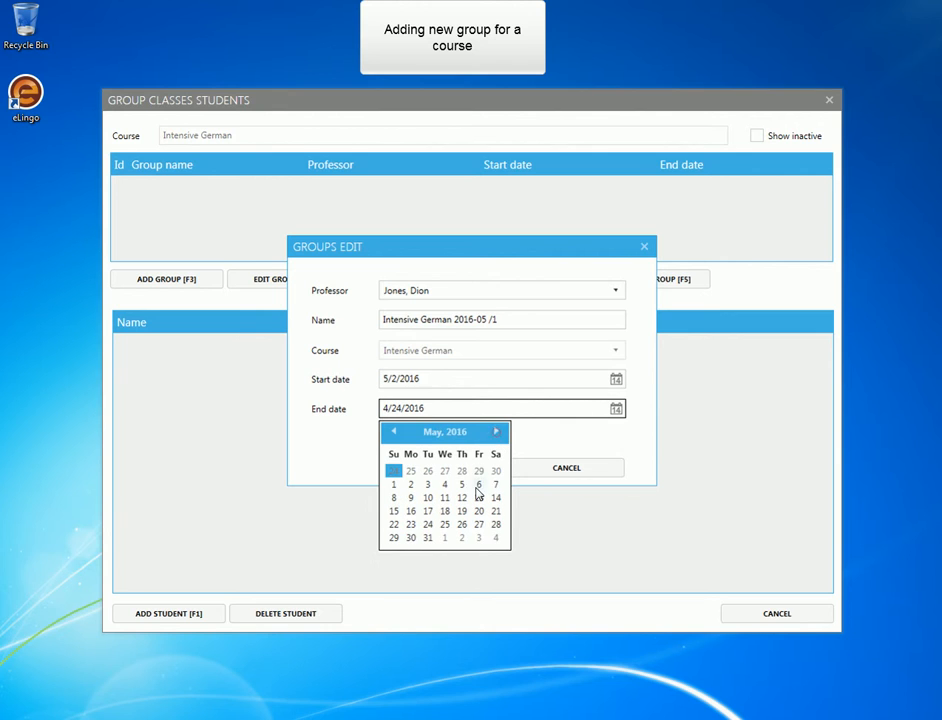
pyautogui.click(479, 524)
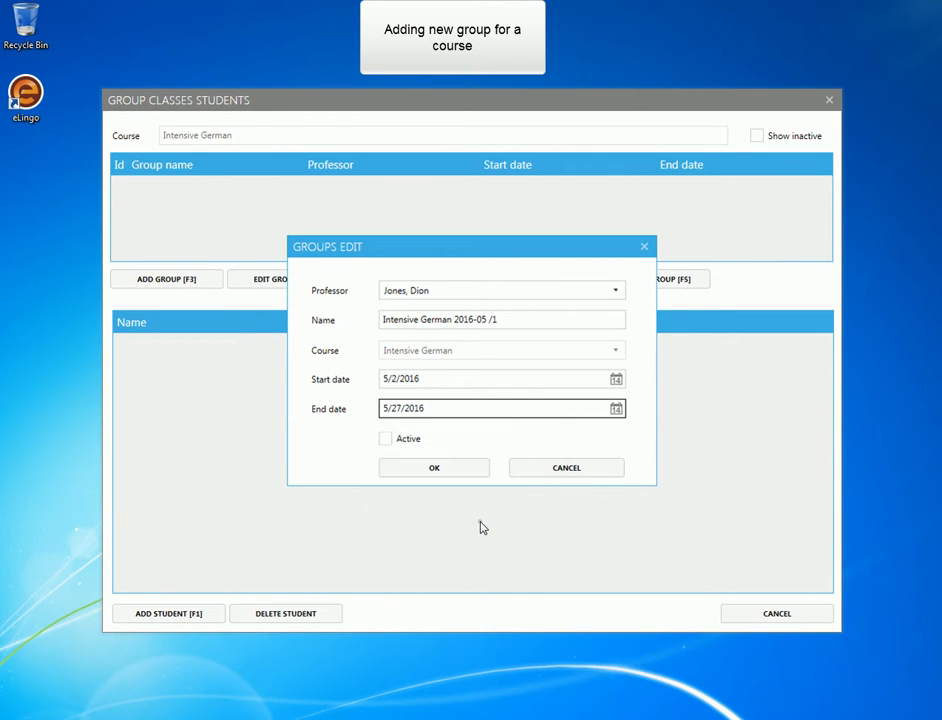
pyautogui.click(389, 440)
pyautogui.click(454, 470)
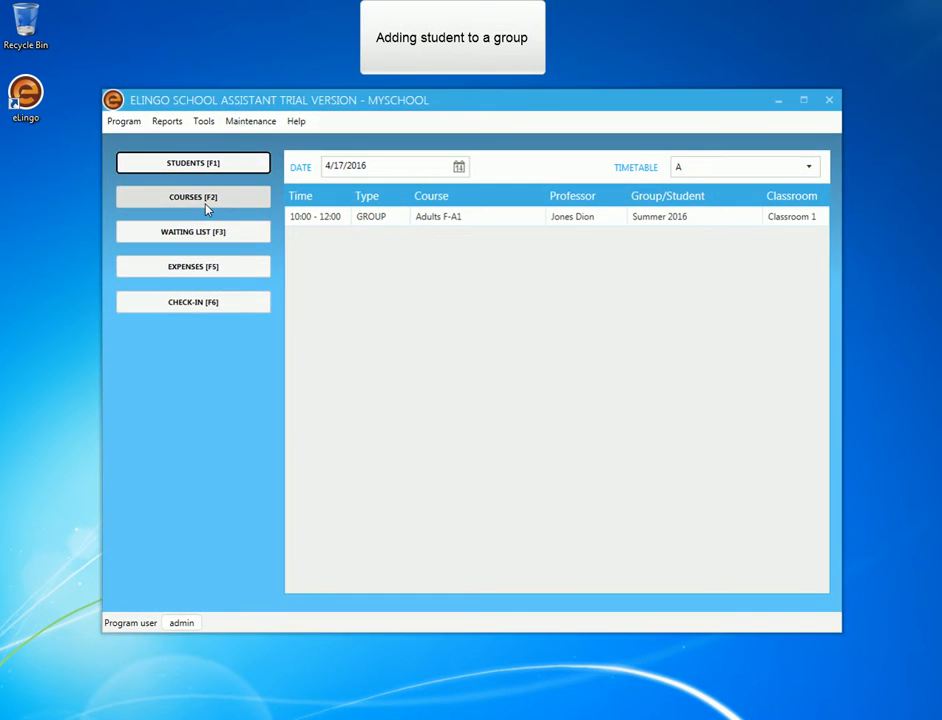
# Add the third listed student to the Intensive German 2016-05 /1 group from the course's student list.
pyautogui.click(206, 203)
pyautogui.click(189, 224)
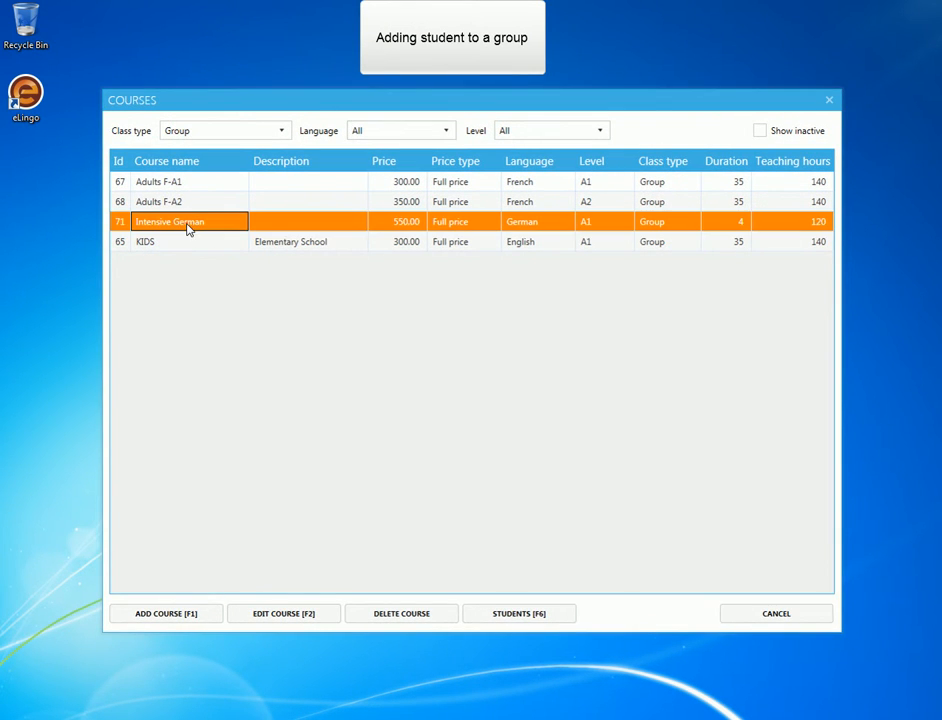
pyautogui.click(497, 616)
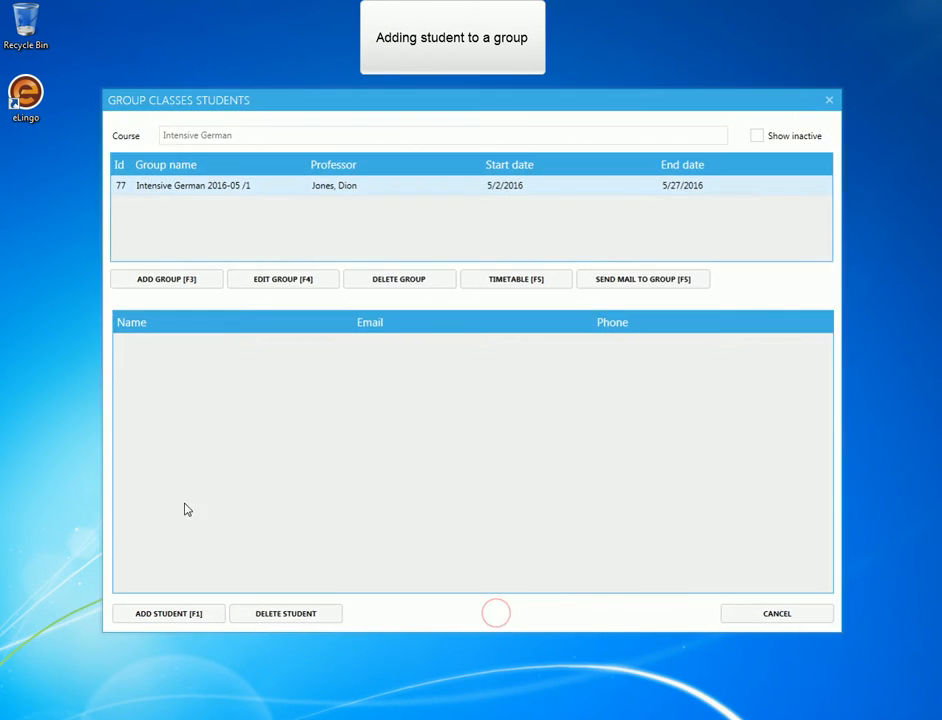
pyautogui.click(168, 614)
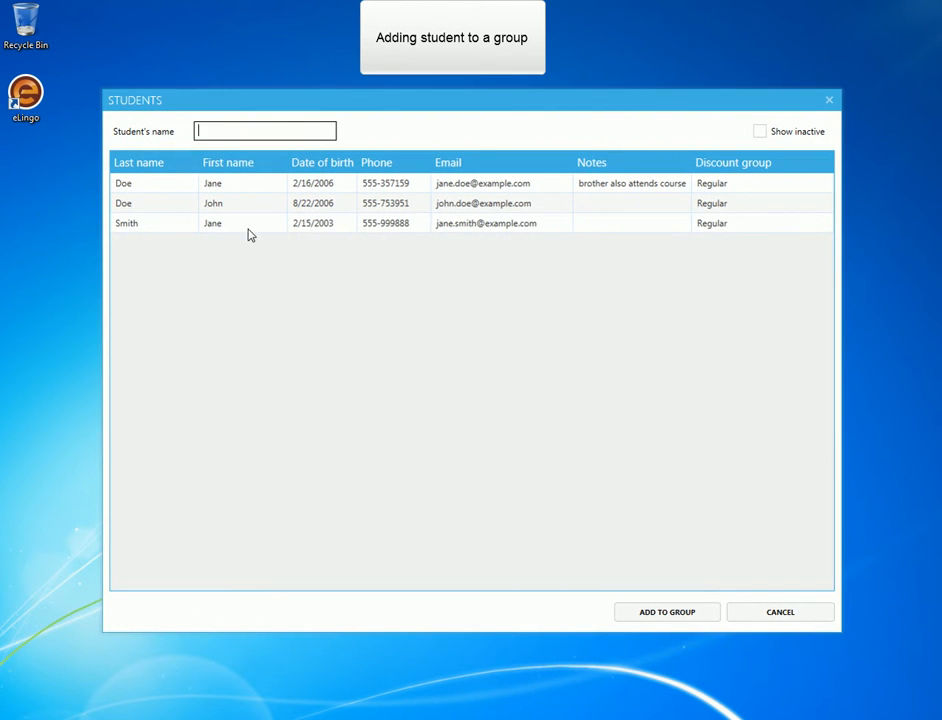
pyautogui.click(255, 223)
pyautogui.click(670, 613)
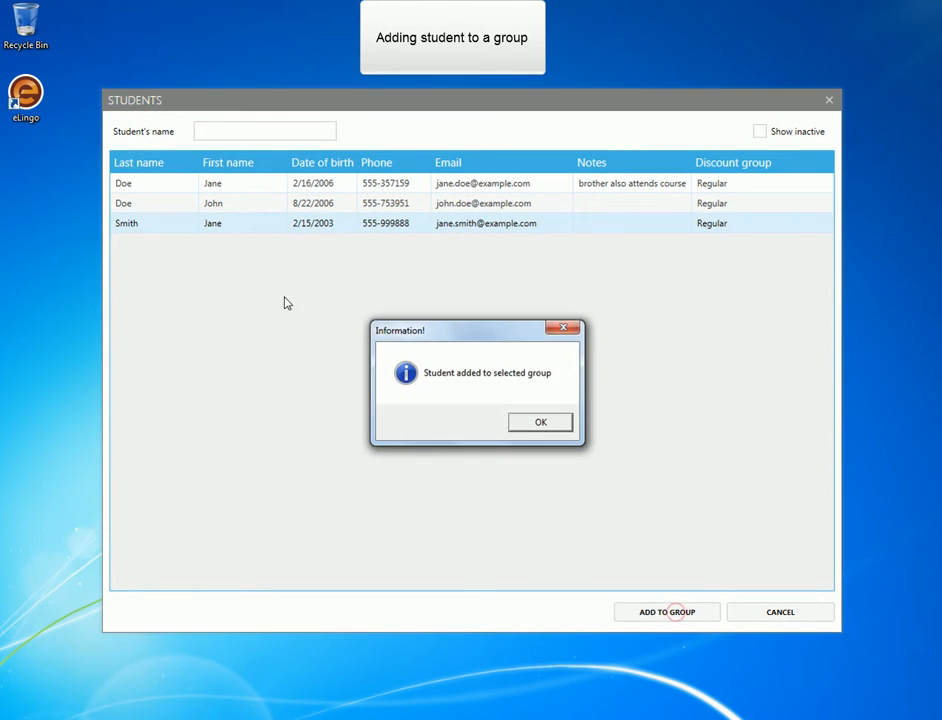
pyautogui.click(540, 422)
# Add the second listed student to the same group and return to the main window.
pyautogui.click(318, 203)
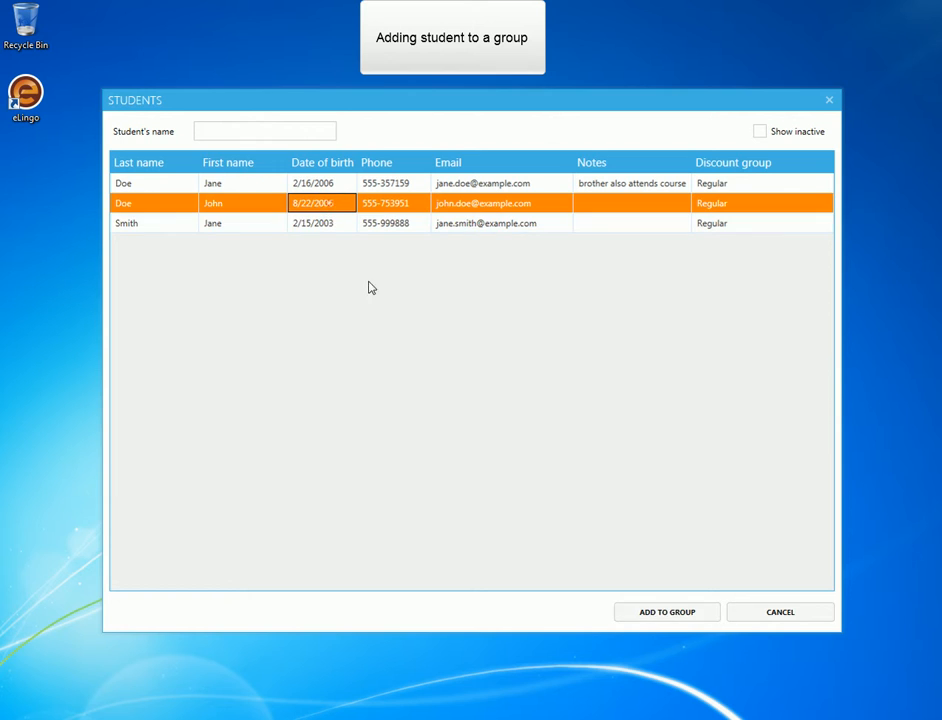
pyautogui.click(647, 612)
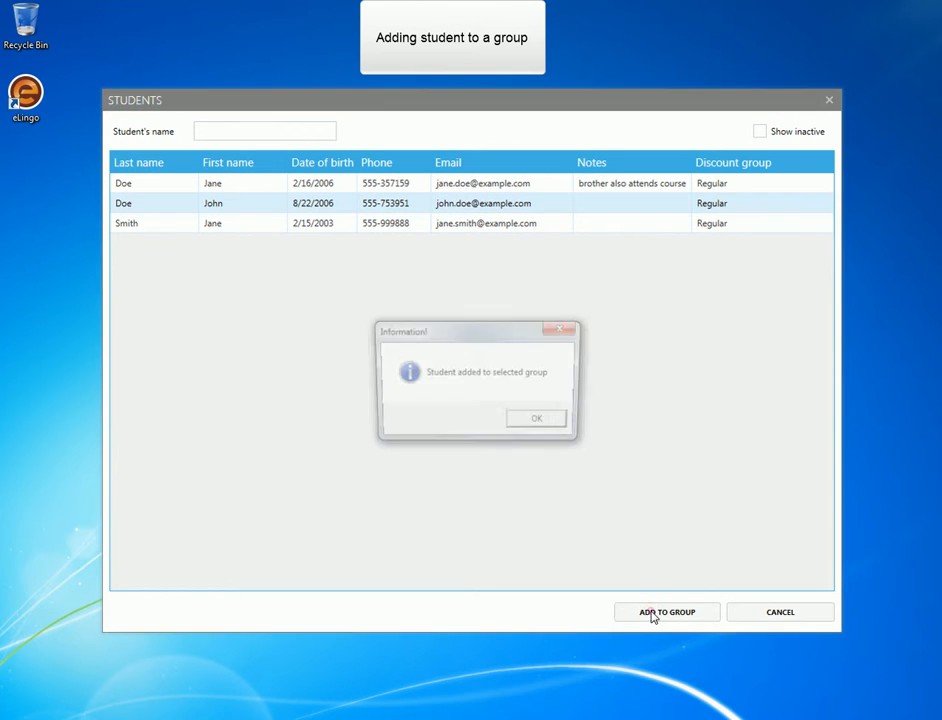
pyautogui.click(540, 424)
pyautogui.click(757, 617)
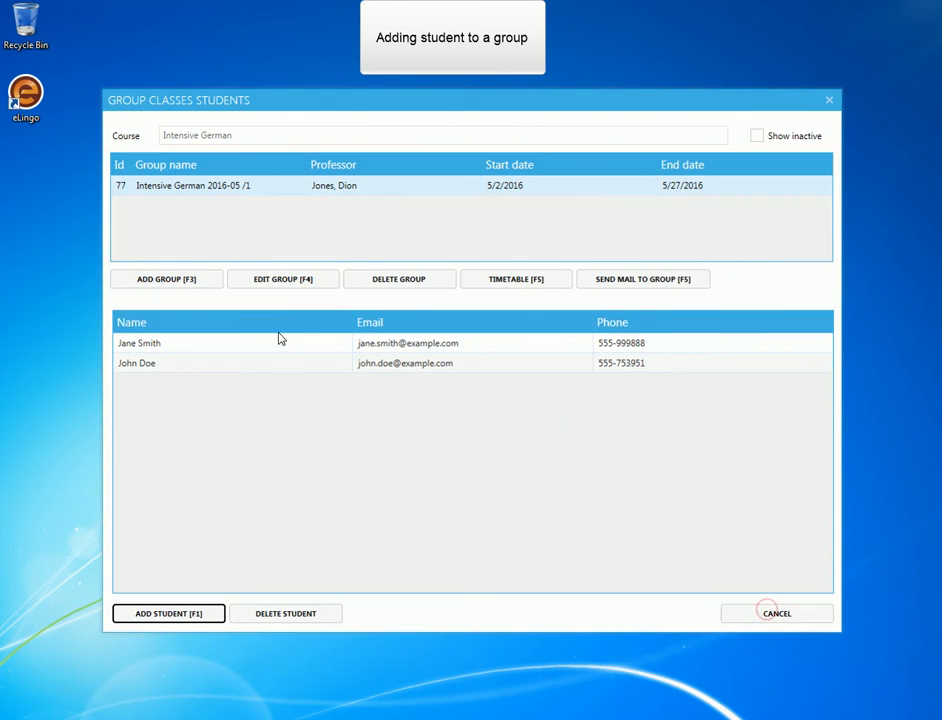
pyautogui.press('Escape')
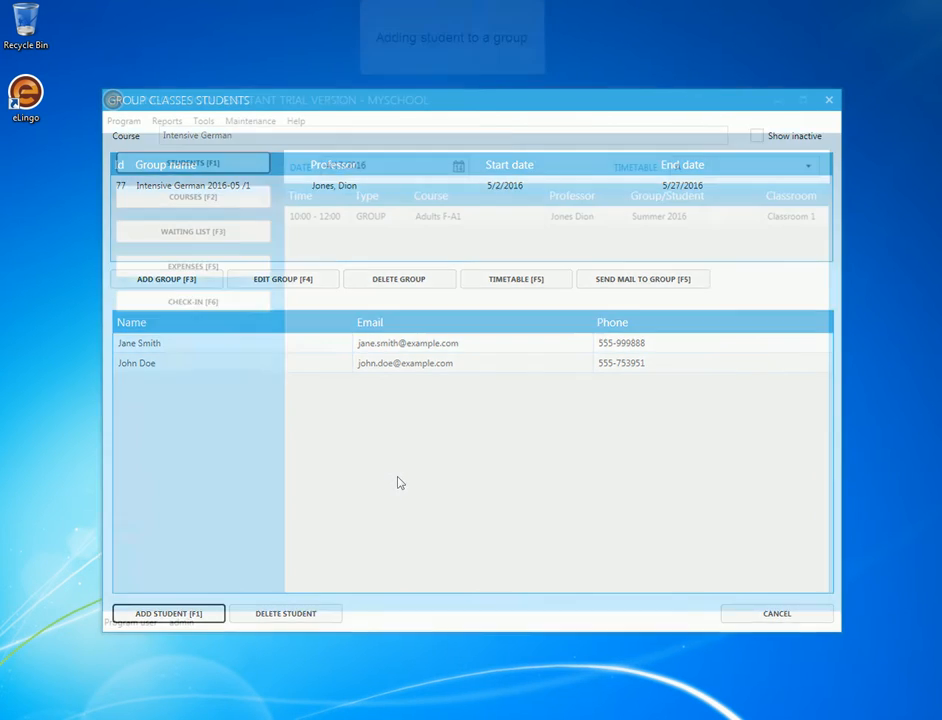
# Enroll the first listed student in the Intensive German group course, group Intensive German 2016-05 /1, through the student's record.
pyautogui.click(203, 166)
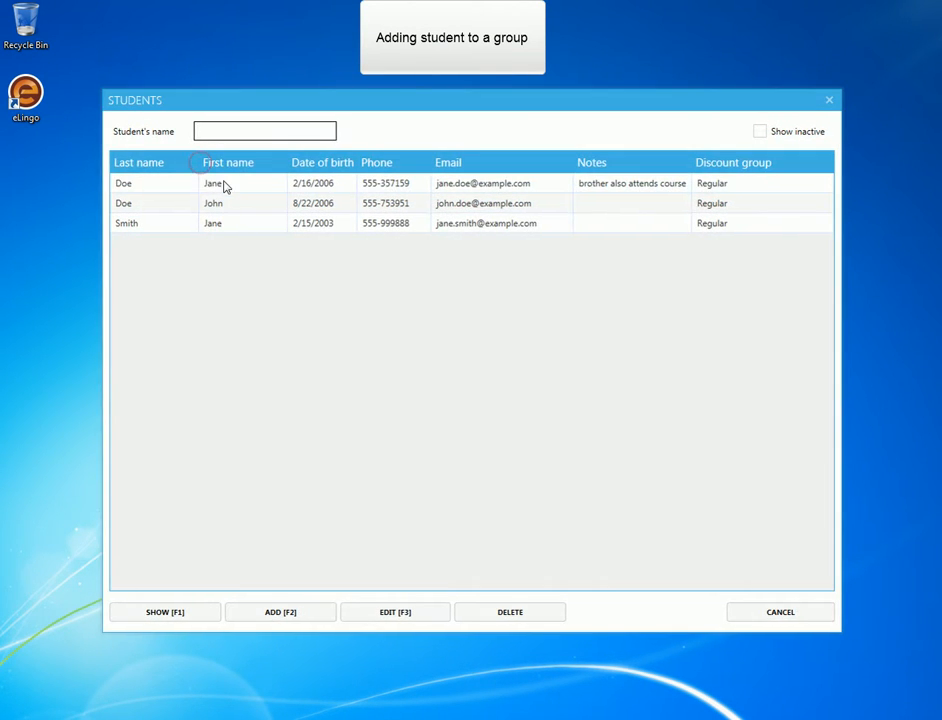
pyautogui.click(223, 188)
pyautogui.click(385, 612)
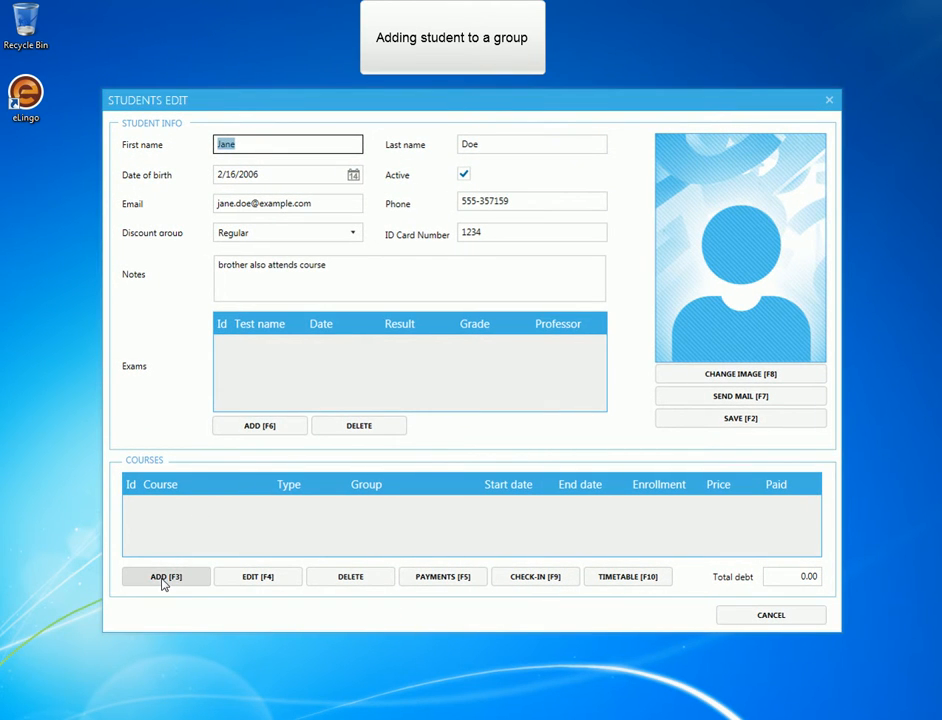
pyautogui.click(164, 582)
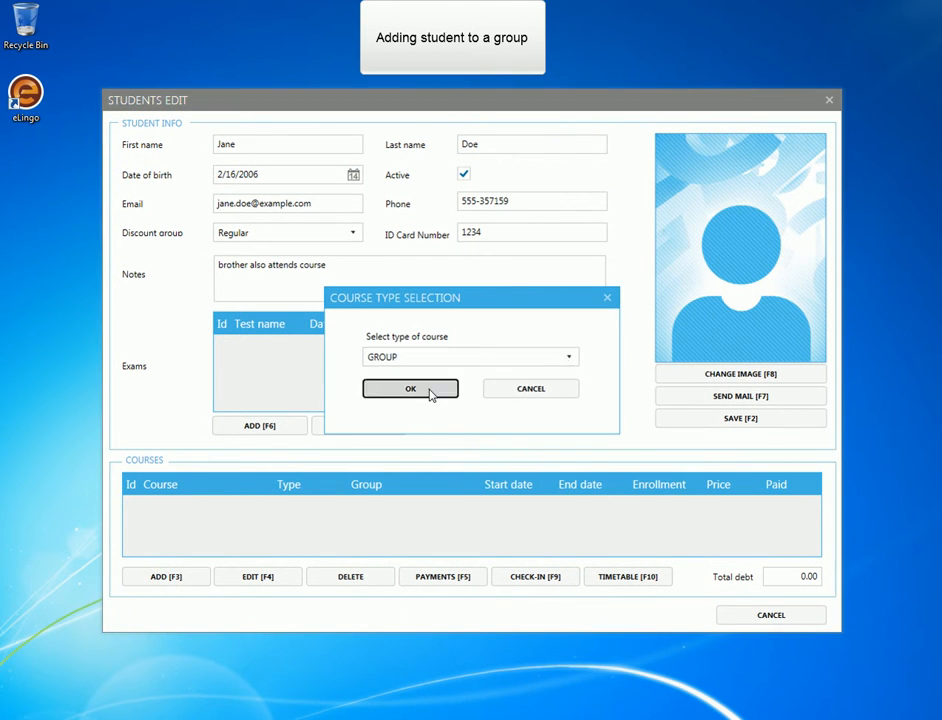
pyautogui.click(430, 390)
pyautogui.click(498, 242)
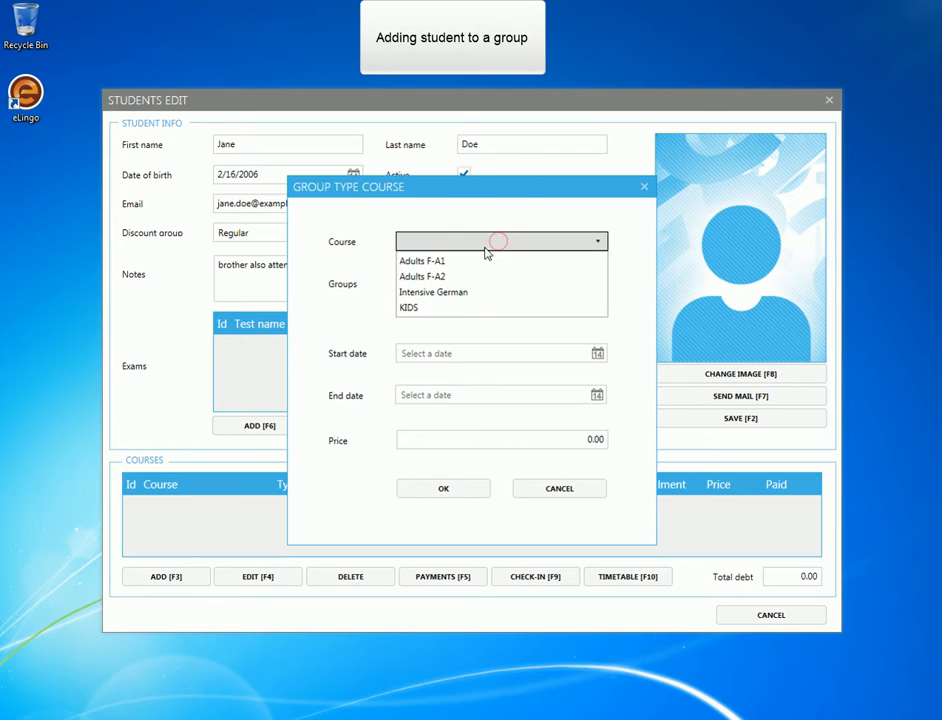
pyautogui.click(459, 291)
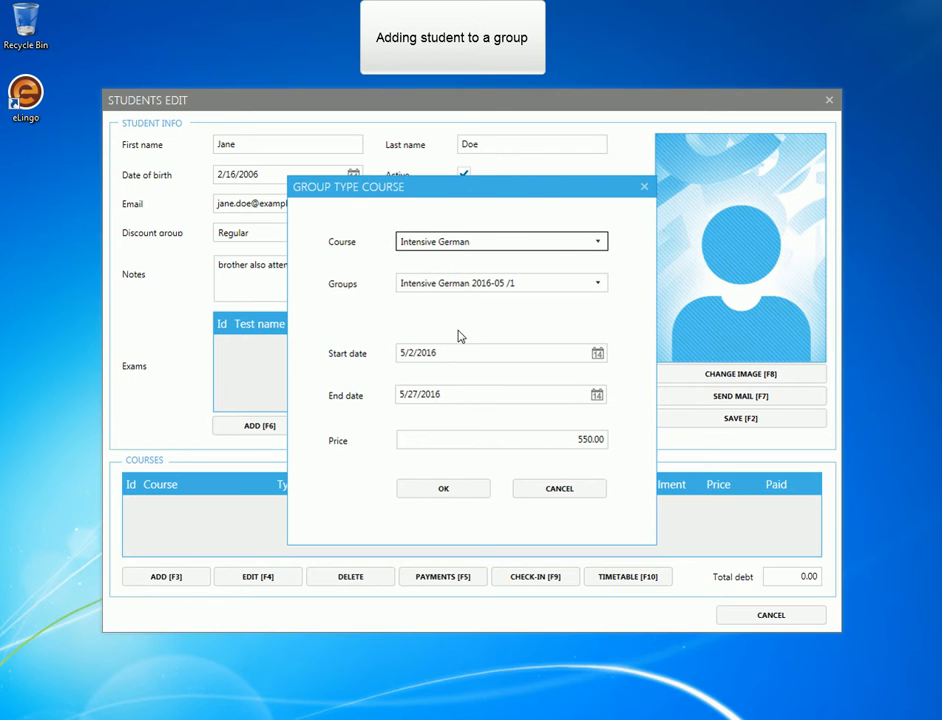
pyautogui.click(446, 488)
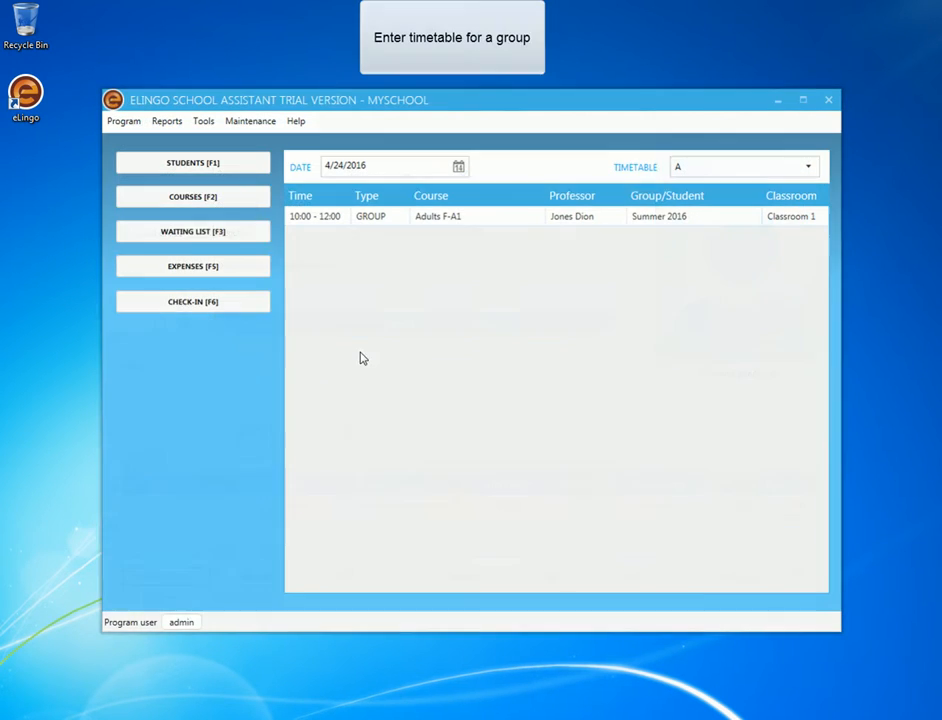
# In the Intensive German 2016-05 /1 group's timetable, add a Saturday session from 17:00 to 19:00 in Classroom 2.
pyautogui.click(167, 203)
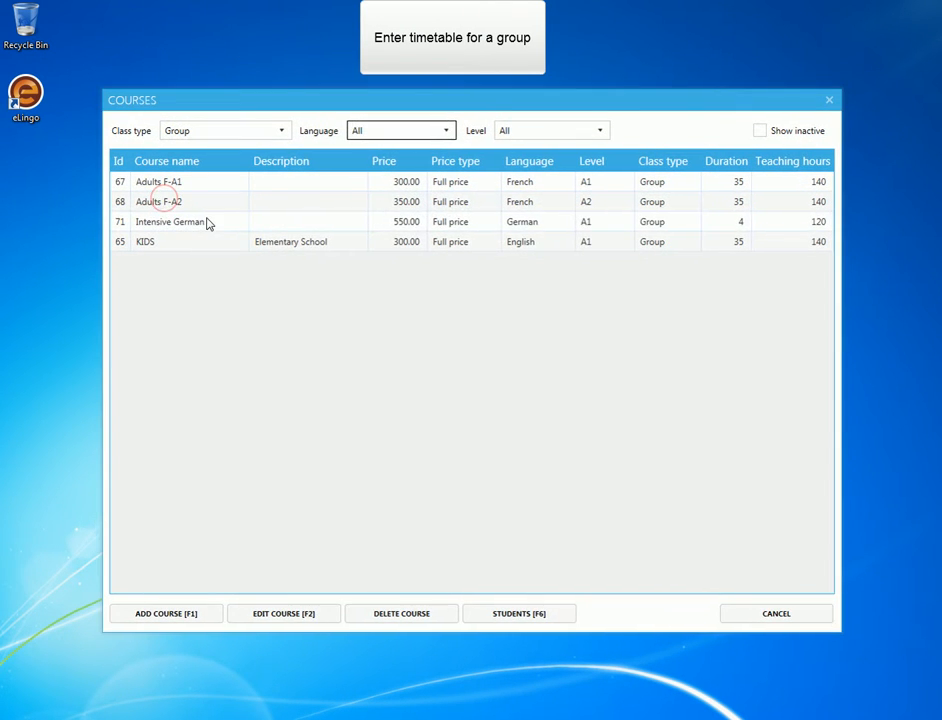
pyautogui.click(208, 222)
pyautogui.click(522, 613)
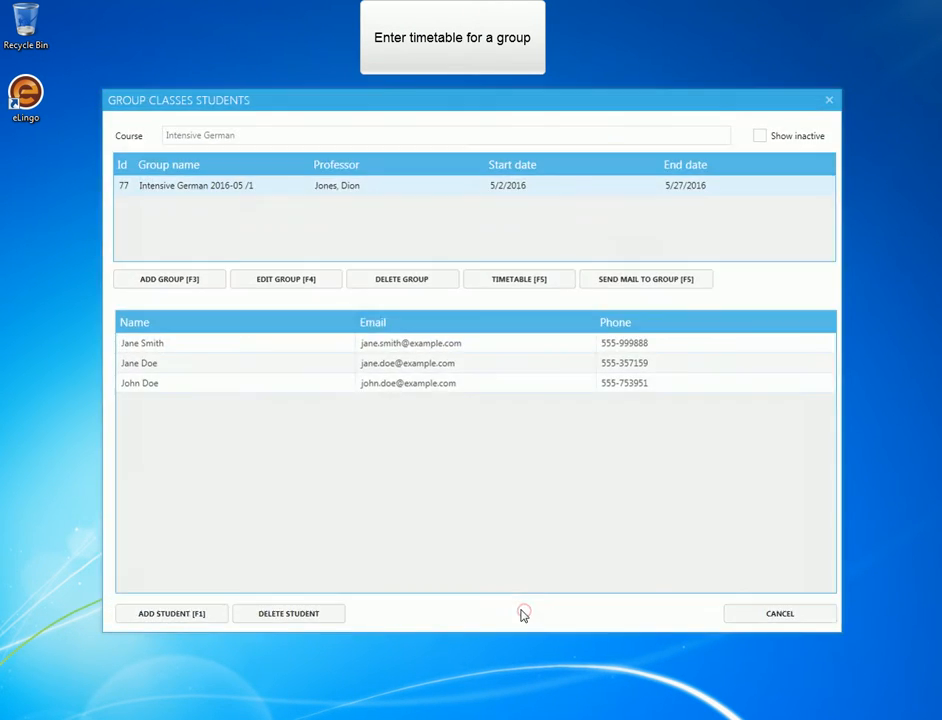
pyautogui.click(490, 283)
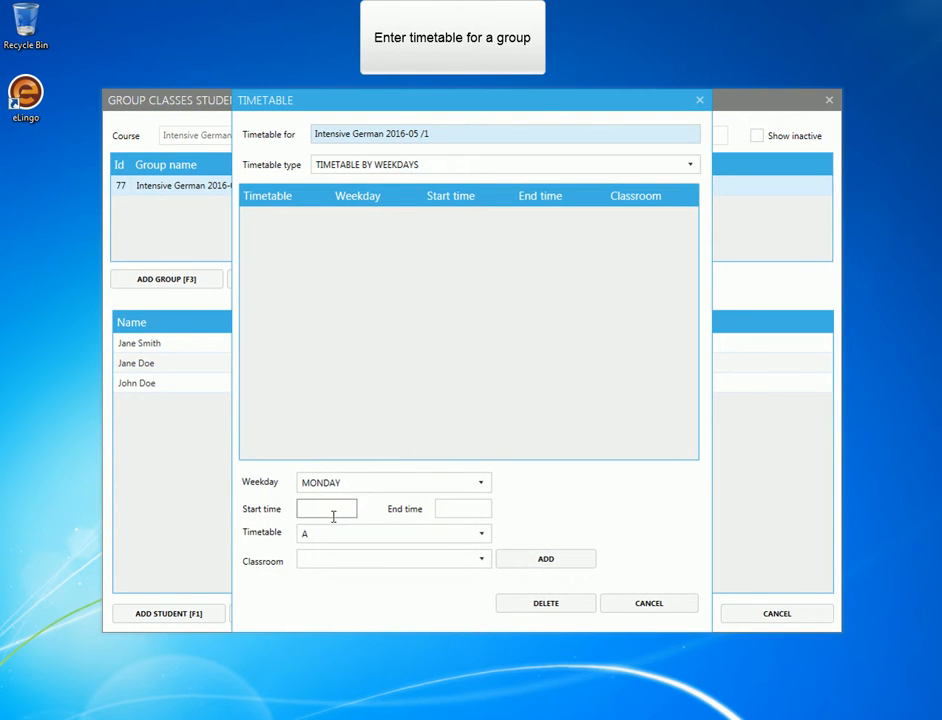
pyautogui.click(456, 487)
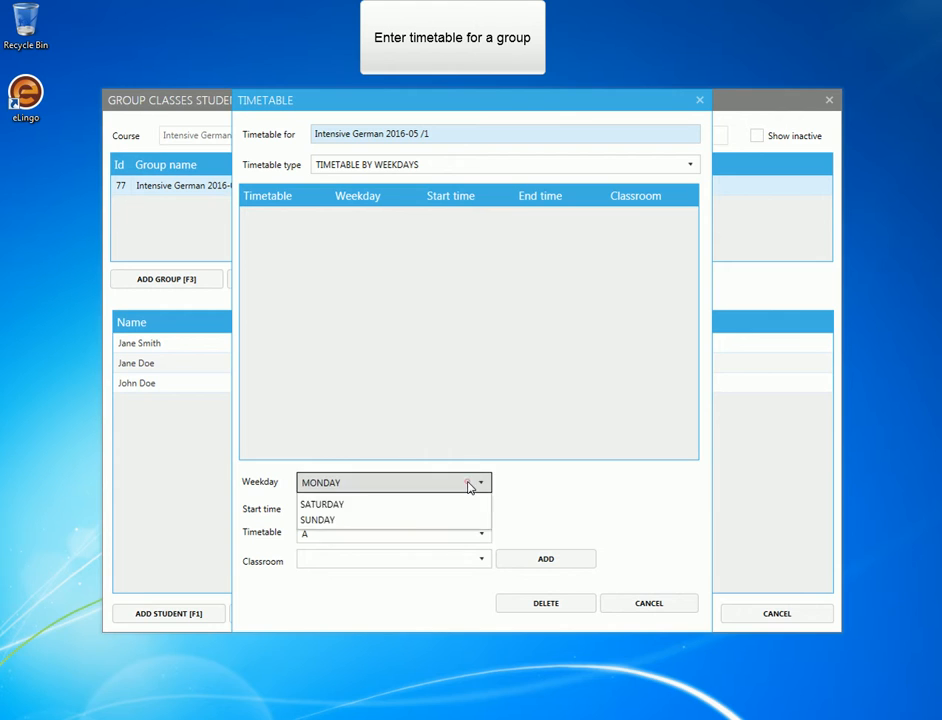
pyautogui.click(339, 580)
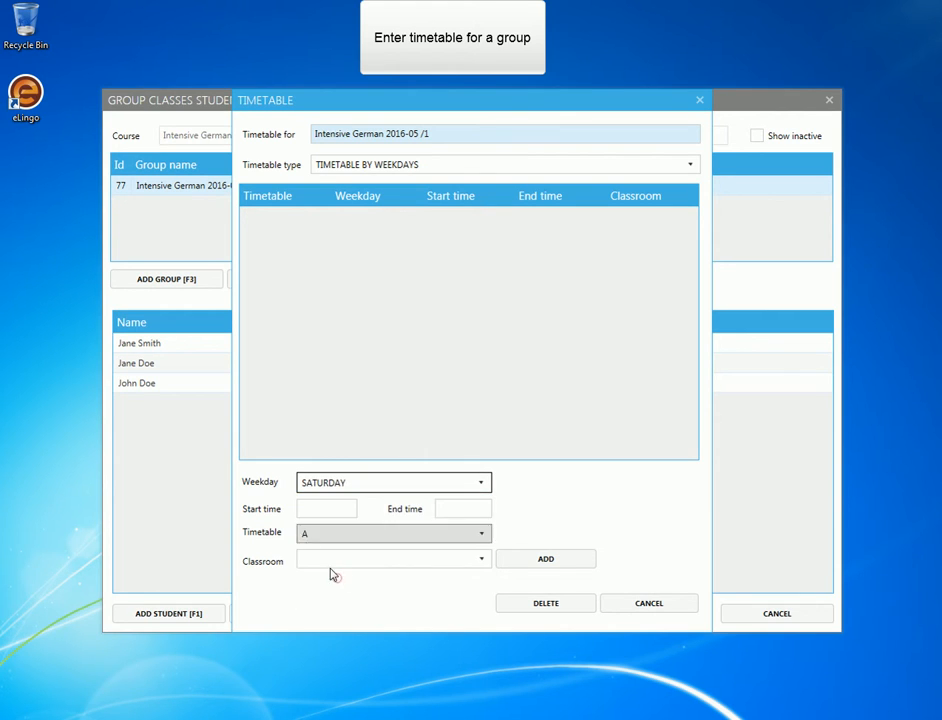
pyautogui.click(327, 509)
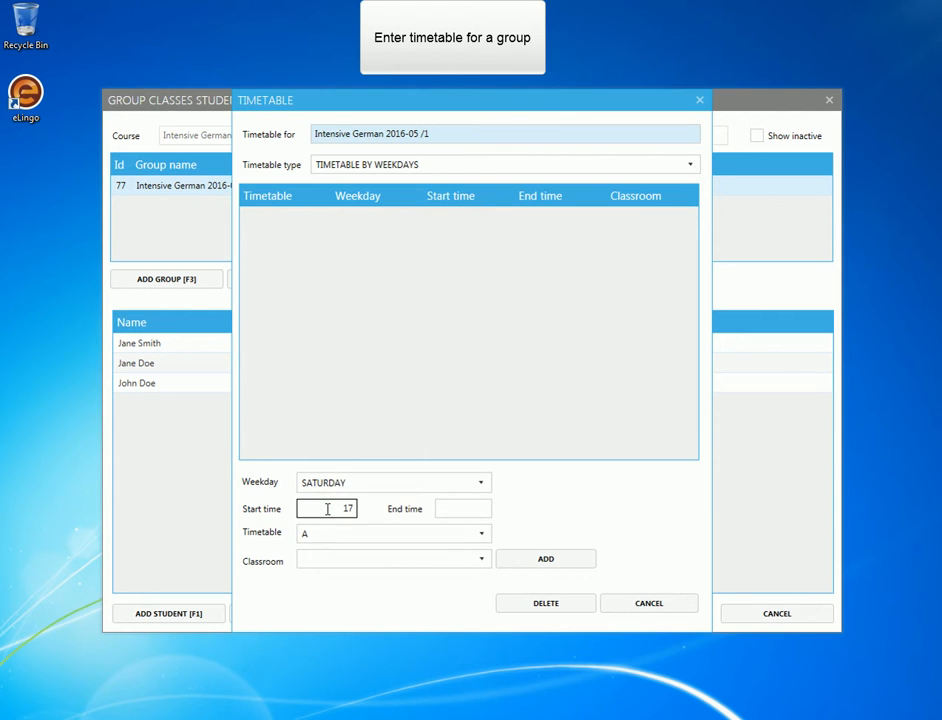
pyautogui.press('Tab')
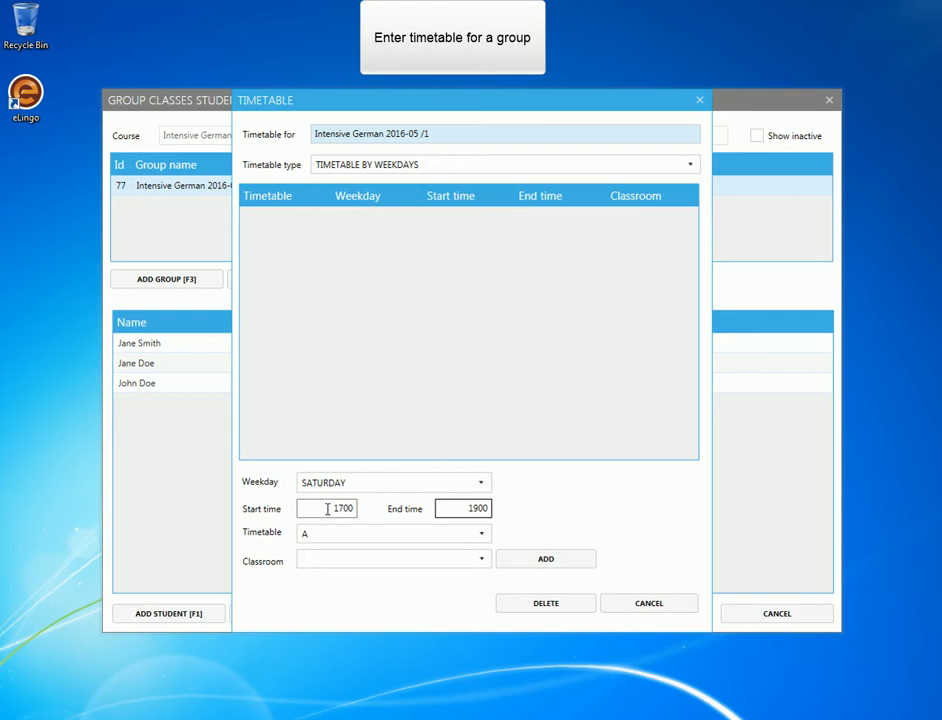
pyautogui.write('1900')
pyautogui.click(481, 558)
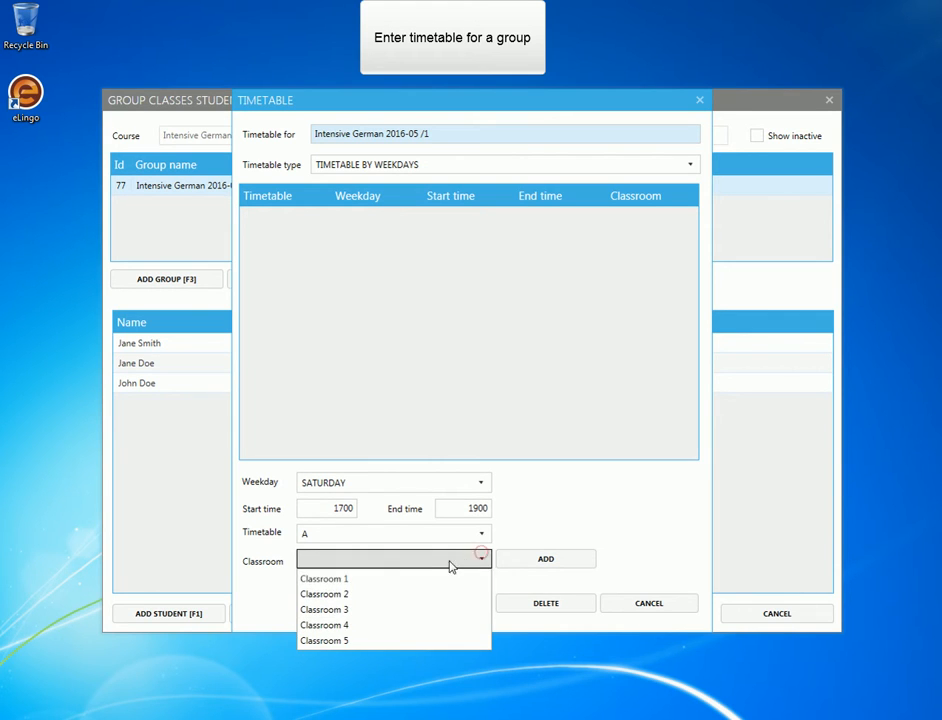
pyautogui.click(367, 596)
pyautogui.click(543, 558)
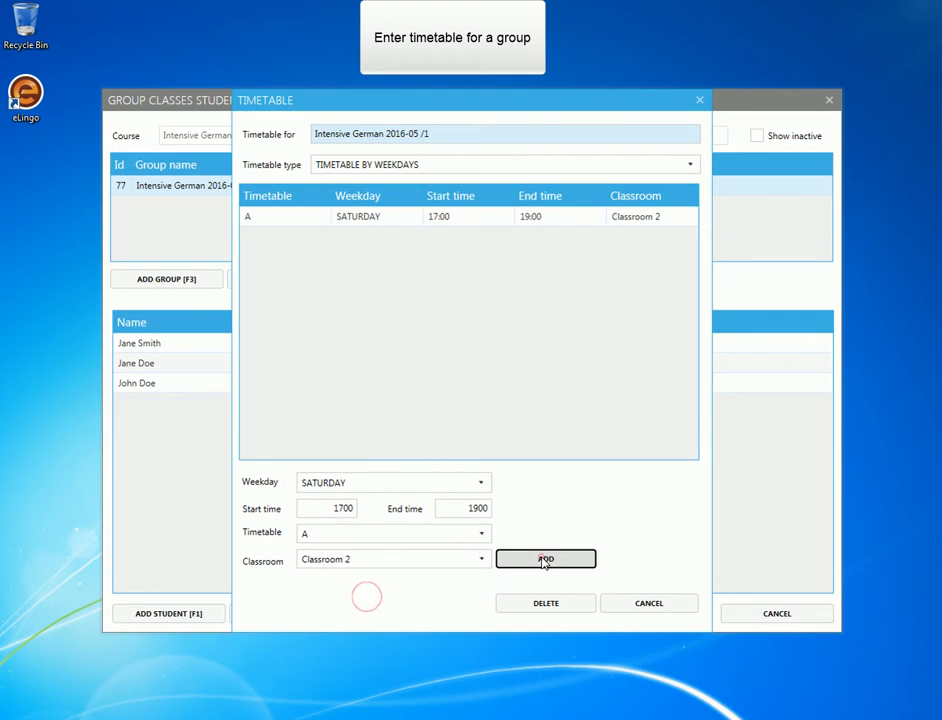
# Add Sunday, Monday and Tuesday sessions to the group's timetable with the same 17:00 to 19:00 time and Classroom 2.
pyautogui.click(481, 484)
pyautogui.click(340, 596)
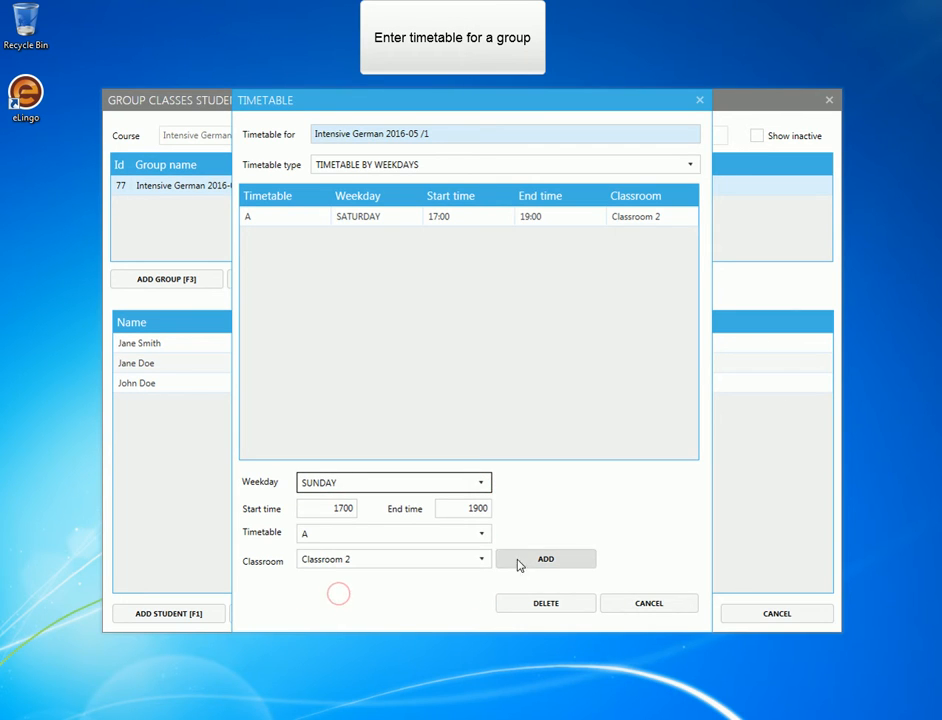
pyautogui.click(560, 561)
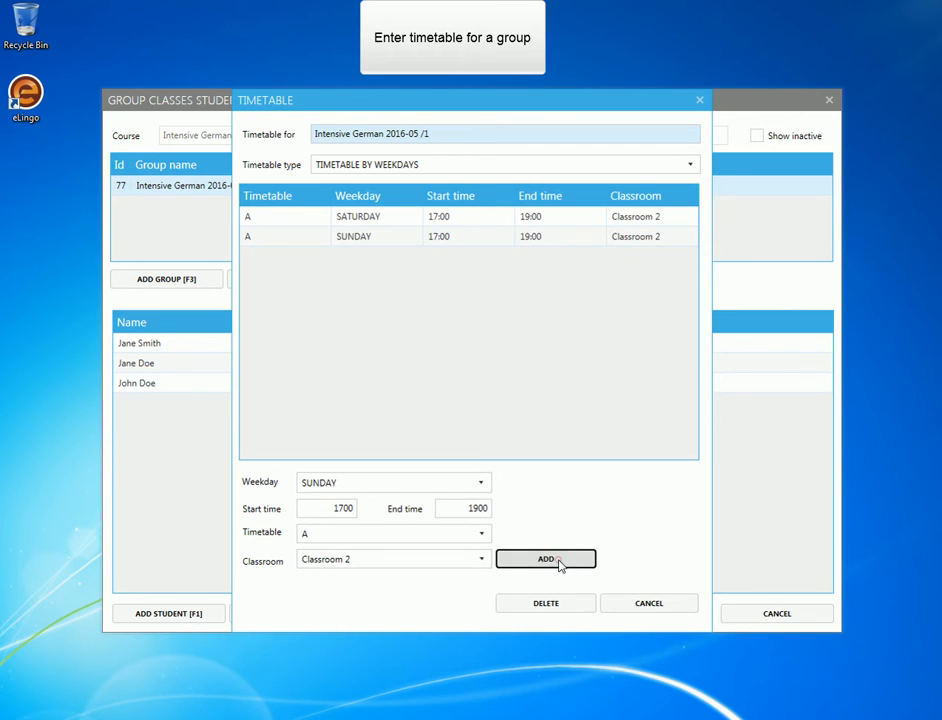
pyautogui.click(475, 487)
pyautogui.click(368, 502)
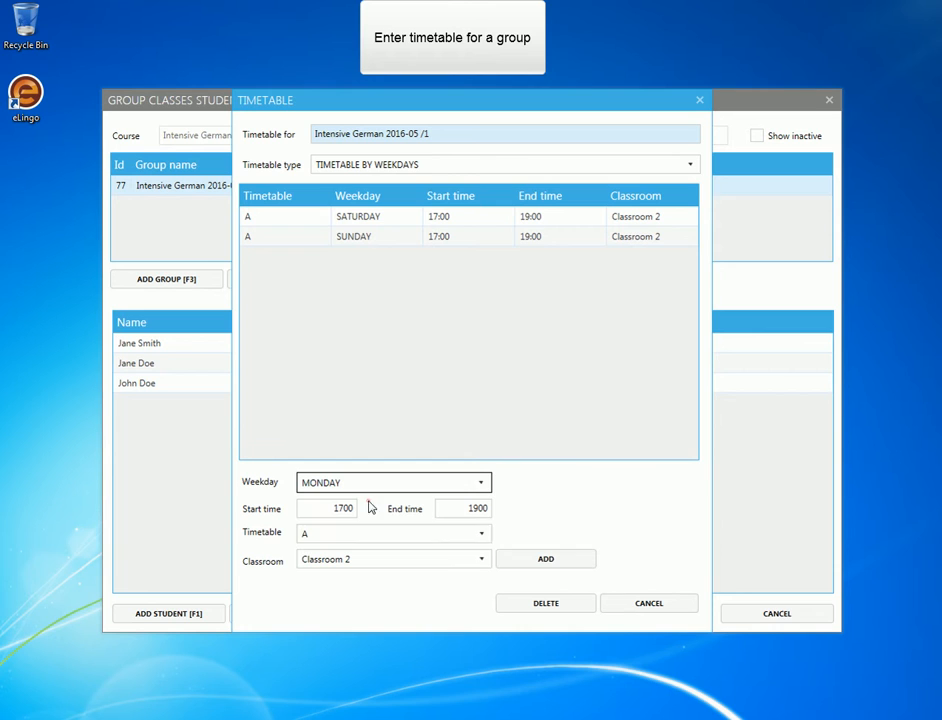
pyautogui.click(547, 560)
pyautogui.click(482, 484)
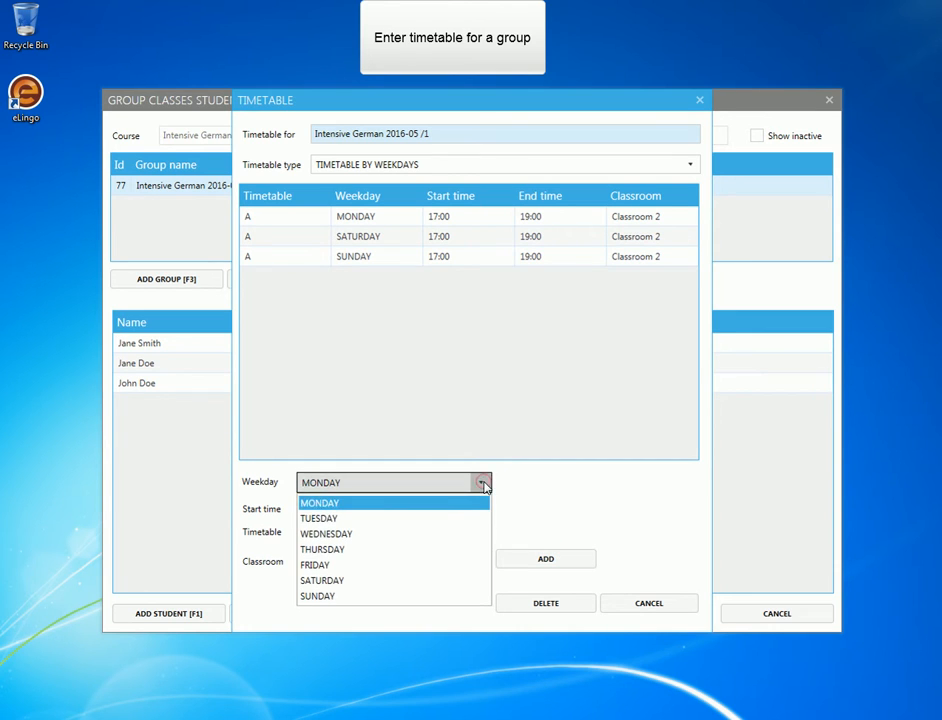
pyautogui.click(405, 519)
pyautogui.click(550, 563)
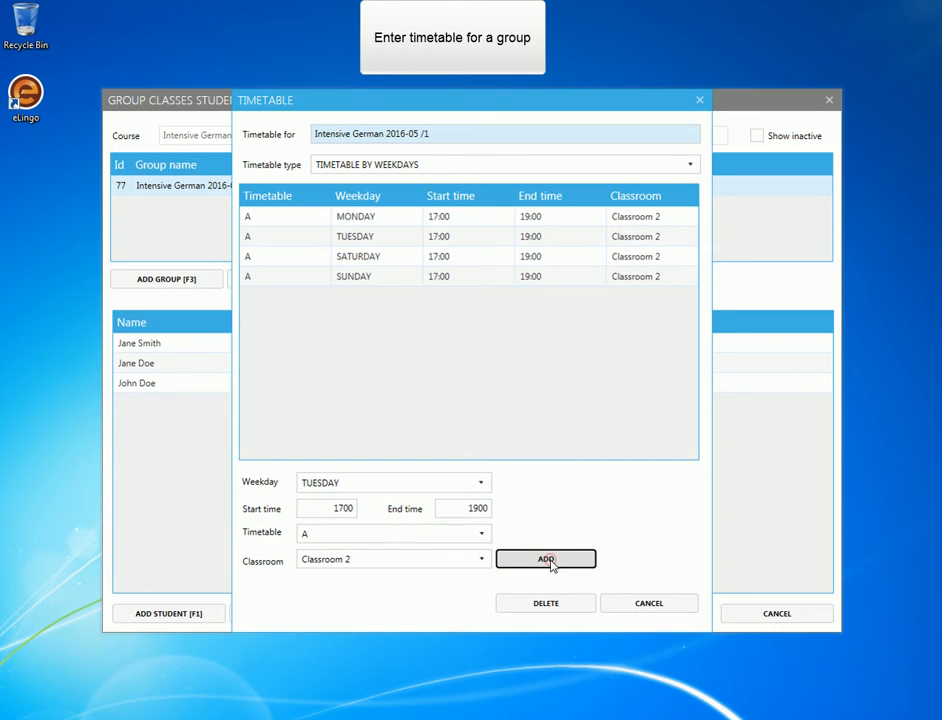
# Return to the main window and check the Intensive German session in the day's schedule.
pyautogui.click(670, 607)
pyautogui.click(770, 616)
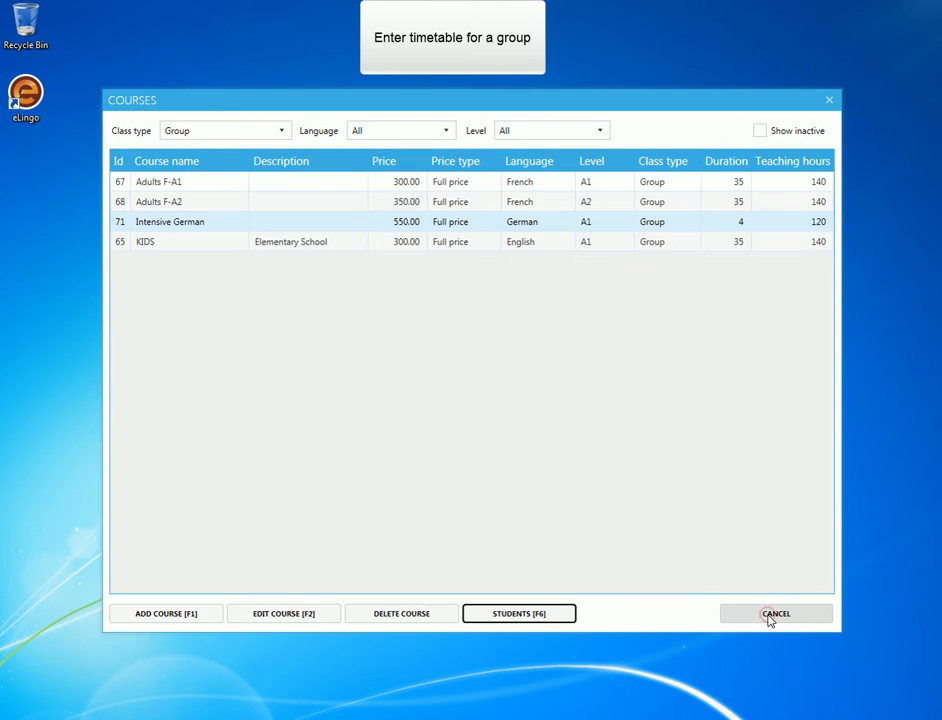
pyautogui.click(770, 617)
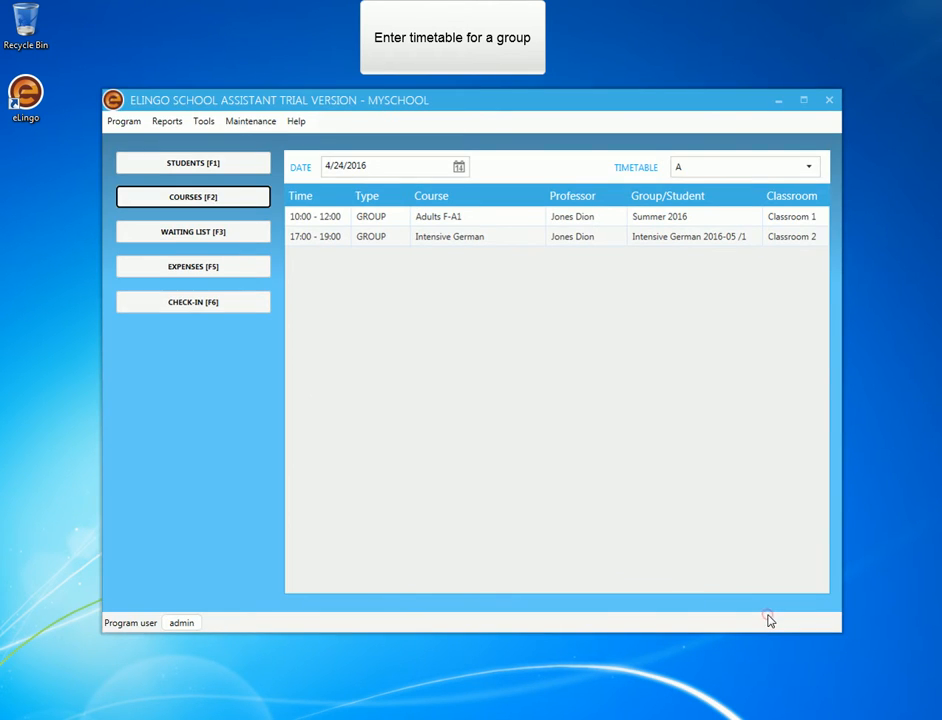
pyautogui.click(456, 240)
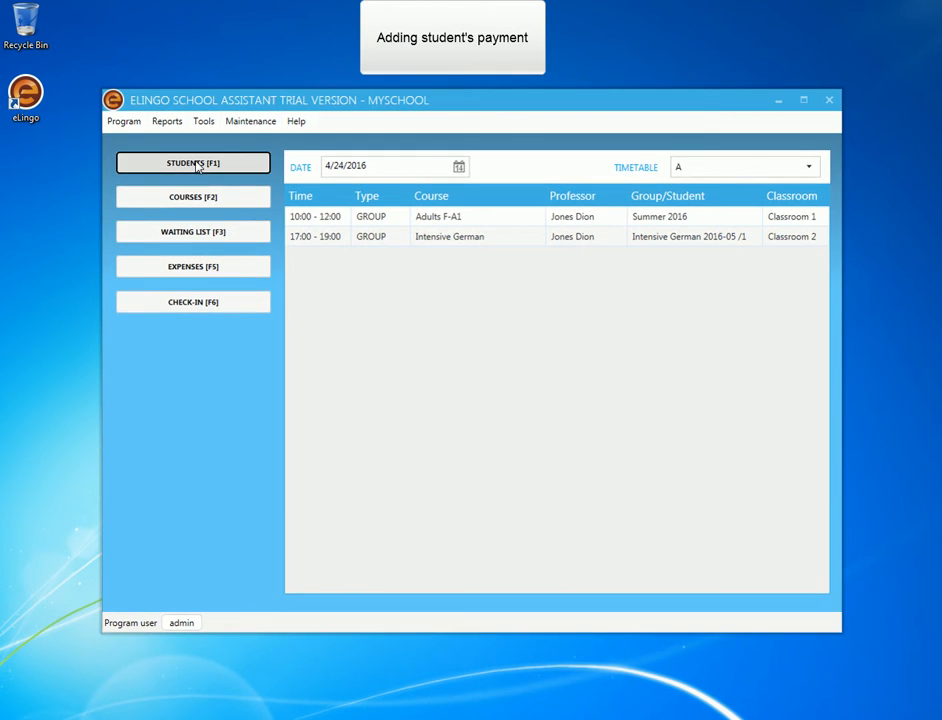
# Record a 250.00 cash payment dated 4/24/2016 for the third listed student's Intensive German course, and check the student's total debt.
pyautogui.click(196, 165)
pyautogui.click(282, 226)
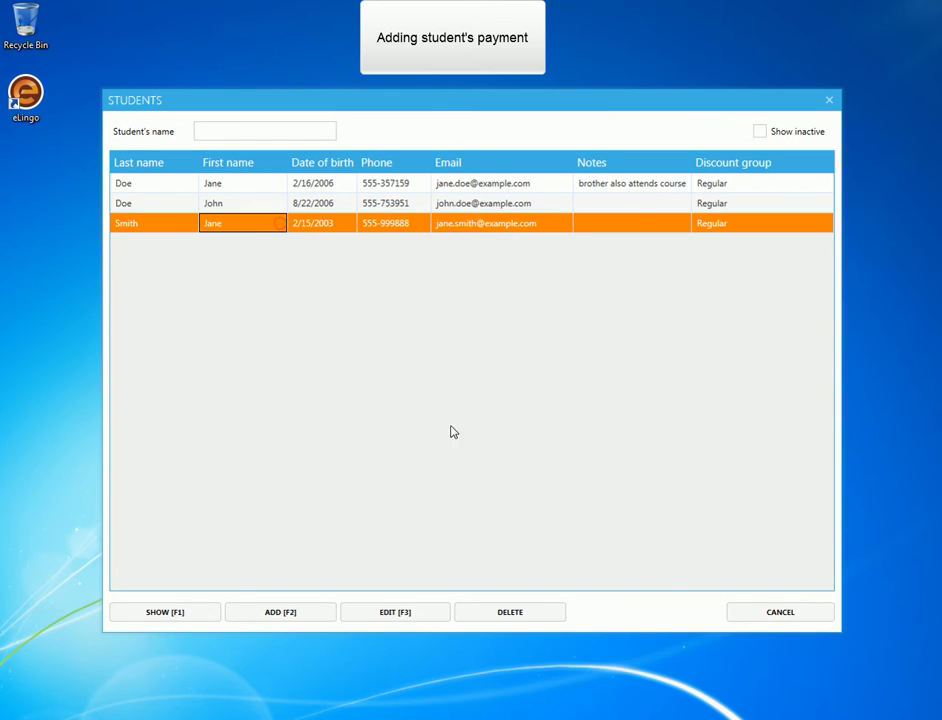
pyautogui.click(407, 616)
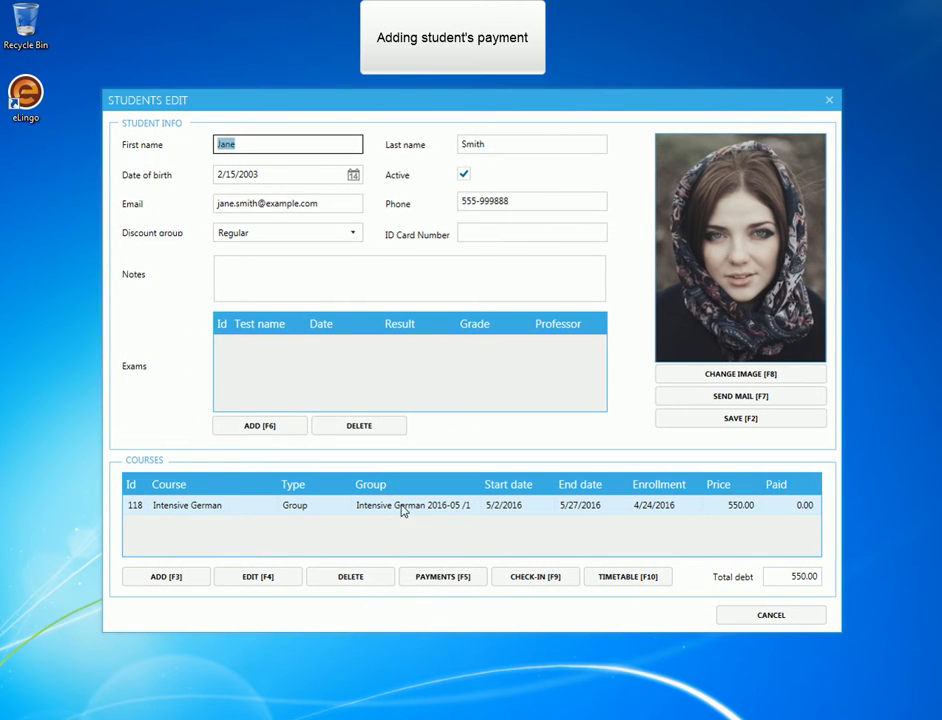
pyautogui.moveTo(782, 568); pyautogui.dragTo(835, 580)
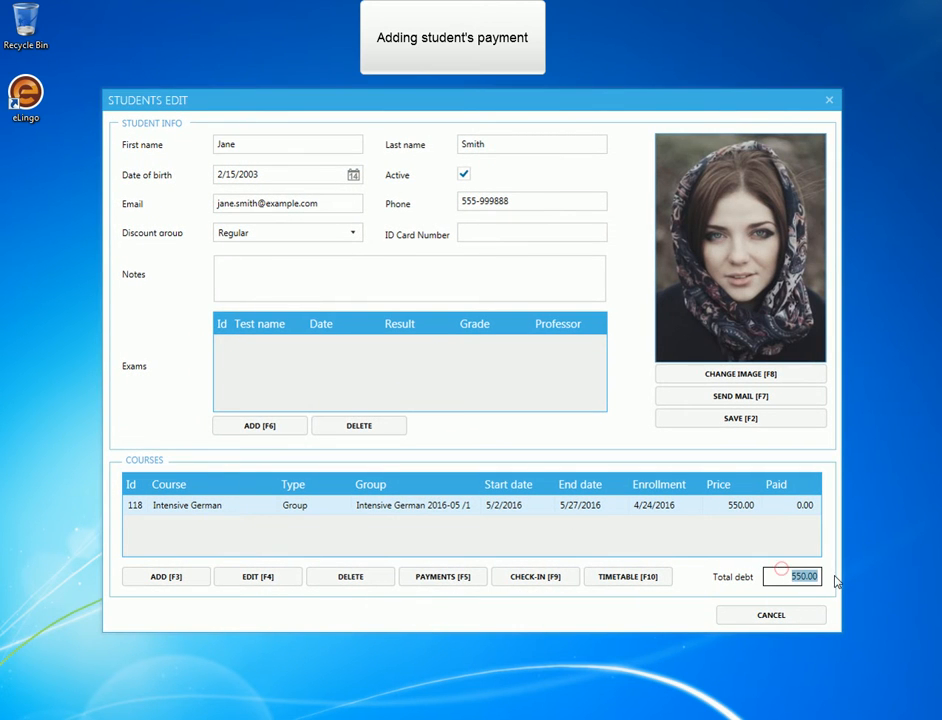
pyautogui.click(461, 584)
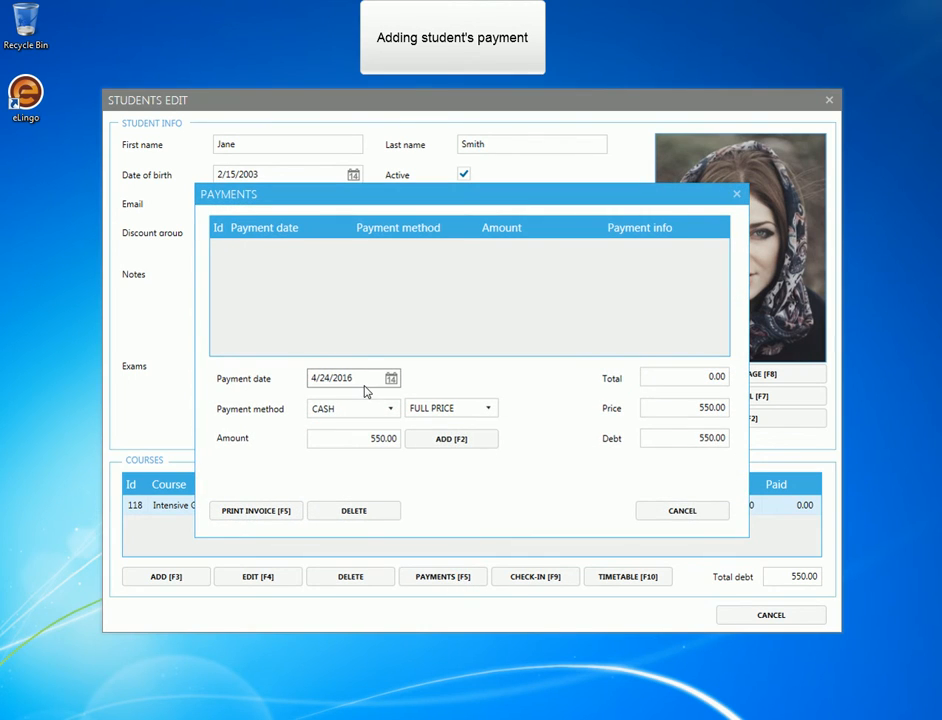
pyautogui.click(357, 438)
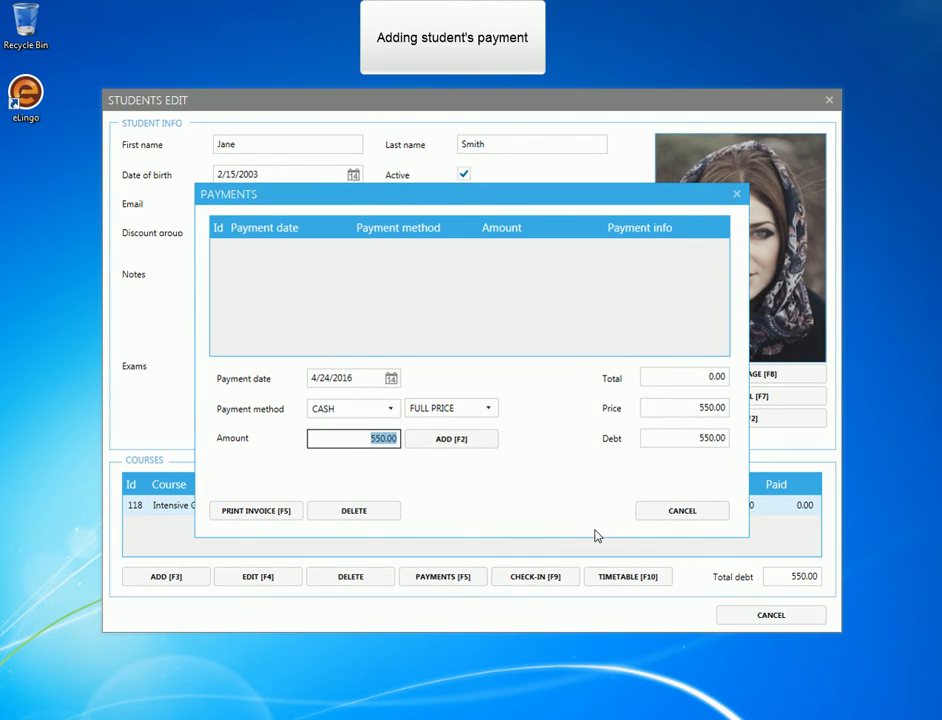
pyautogui.click(484, 439)
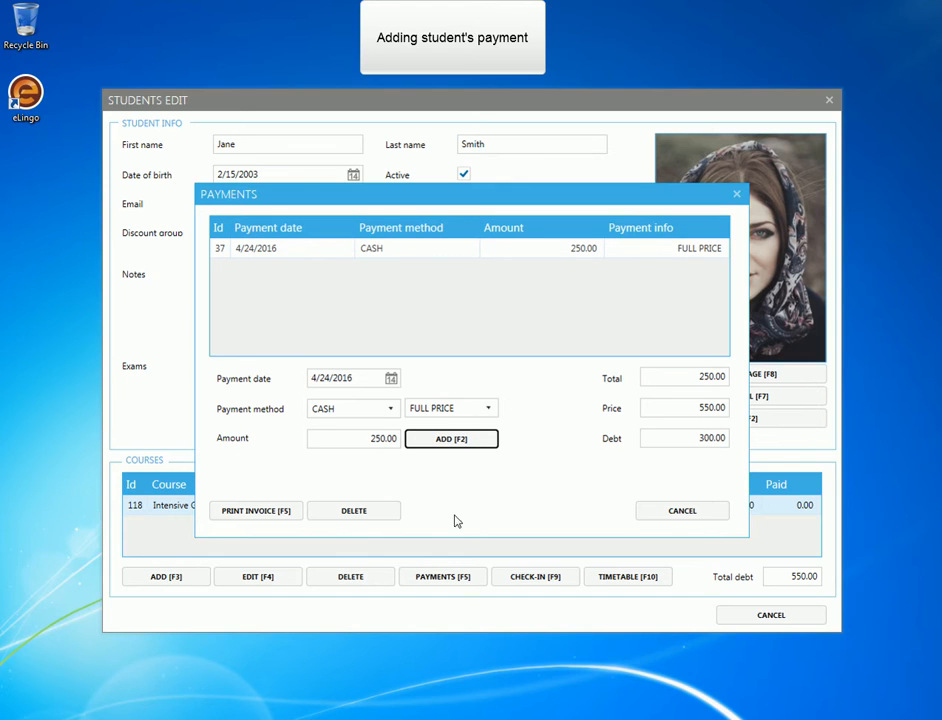
pyautogui.click(691, 515)
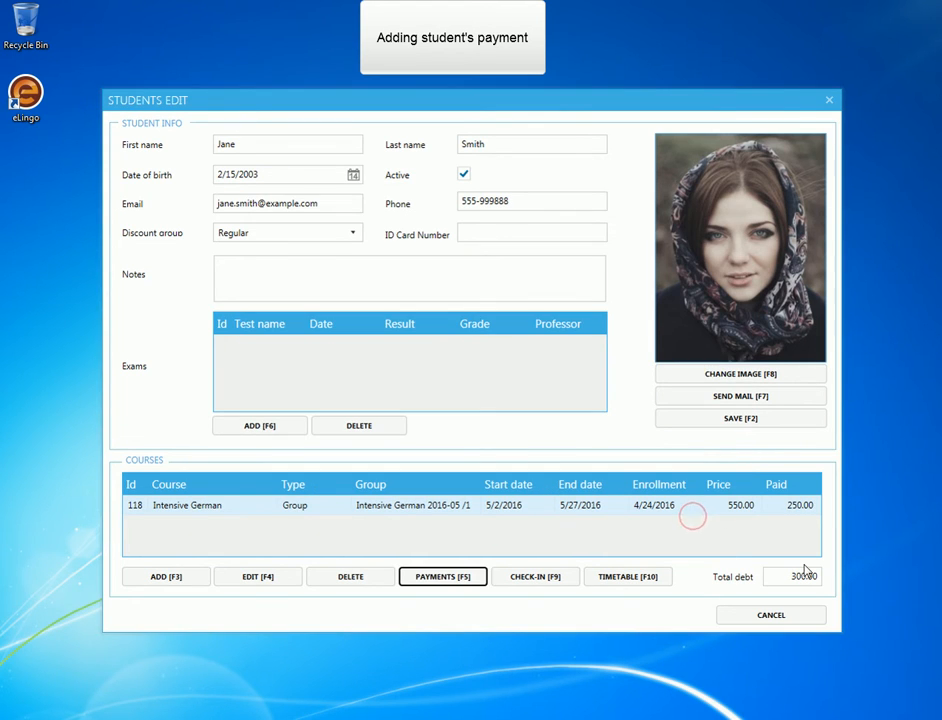
pyautogui.click(775, 577)
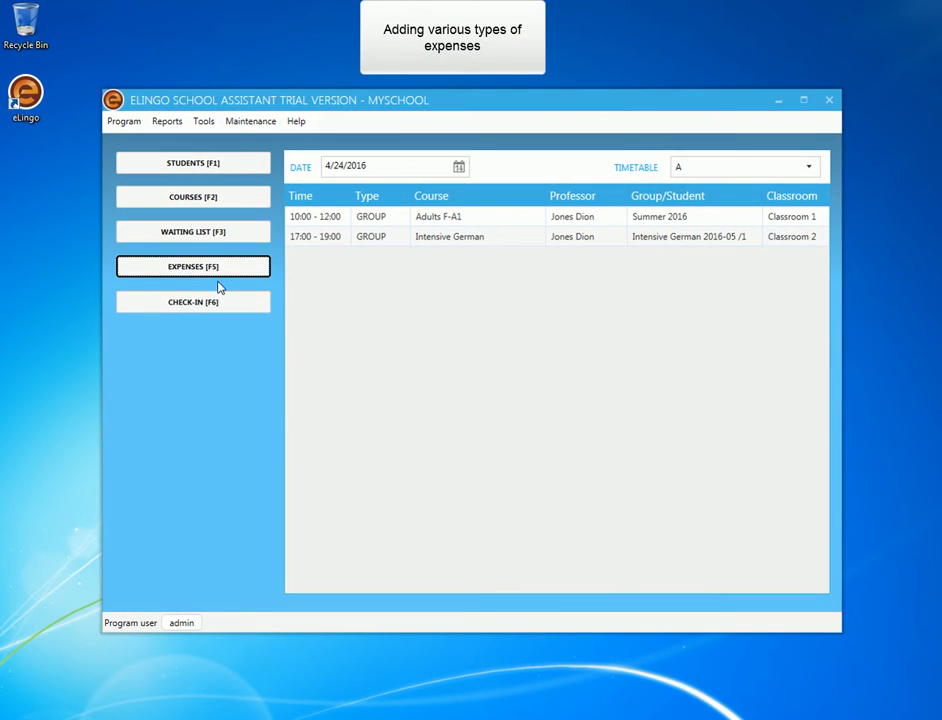
# Add an Accessories expense of 110 dated 4/24/2016 to the school's expenses.
pyautogui.click(203, 275)
pyautogui.click(203, 272)
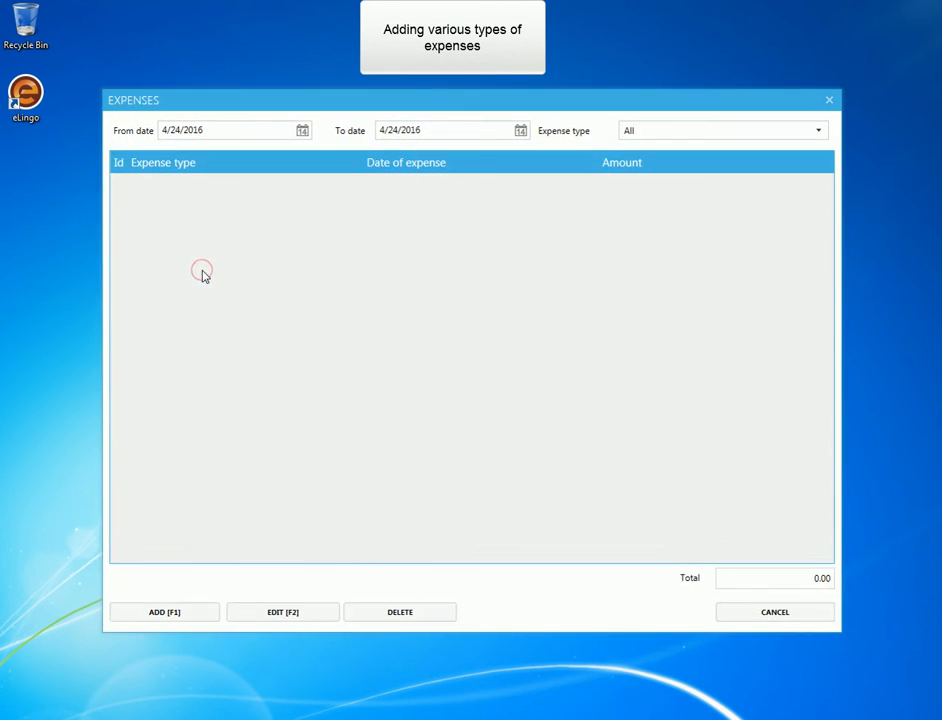
pyautogui.click(193, 614)
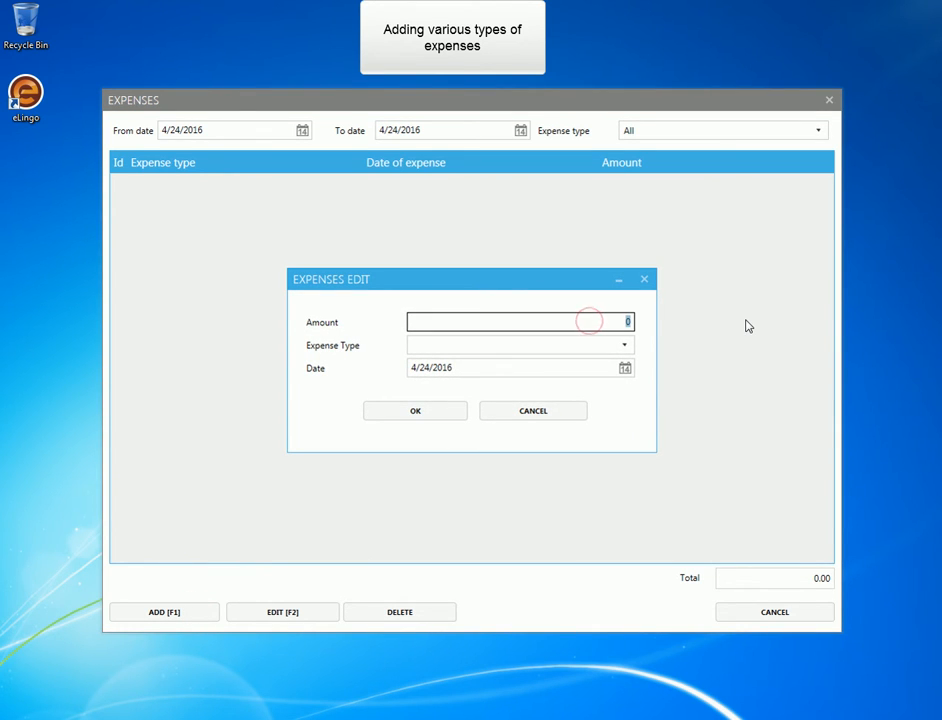
pyautogui.click(624, 344)
pyautogui.click(531, 380)
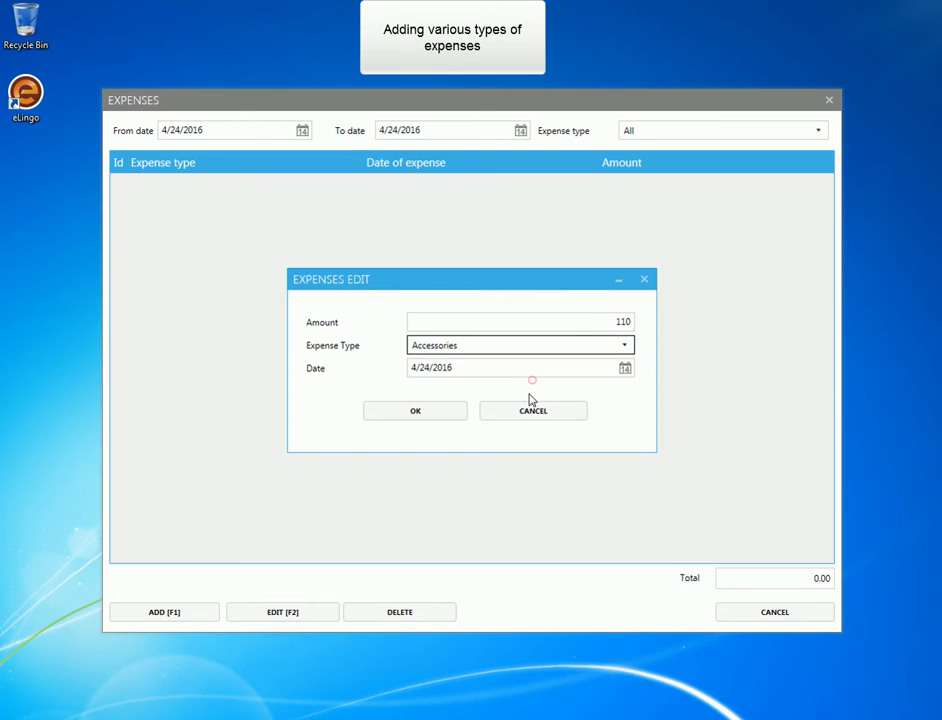
pyautogui.click(425, 412)
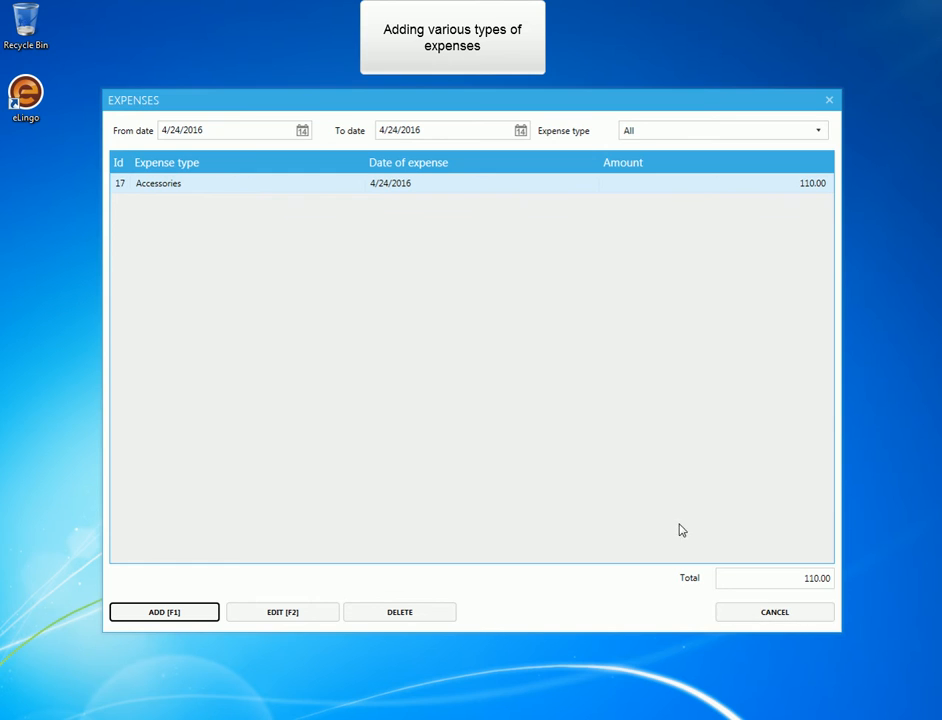
# List the expenses of all types from 3/1/2016 to 4/24/2016.
pyautogui.click(302, 131)
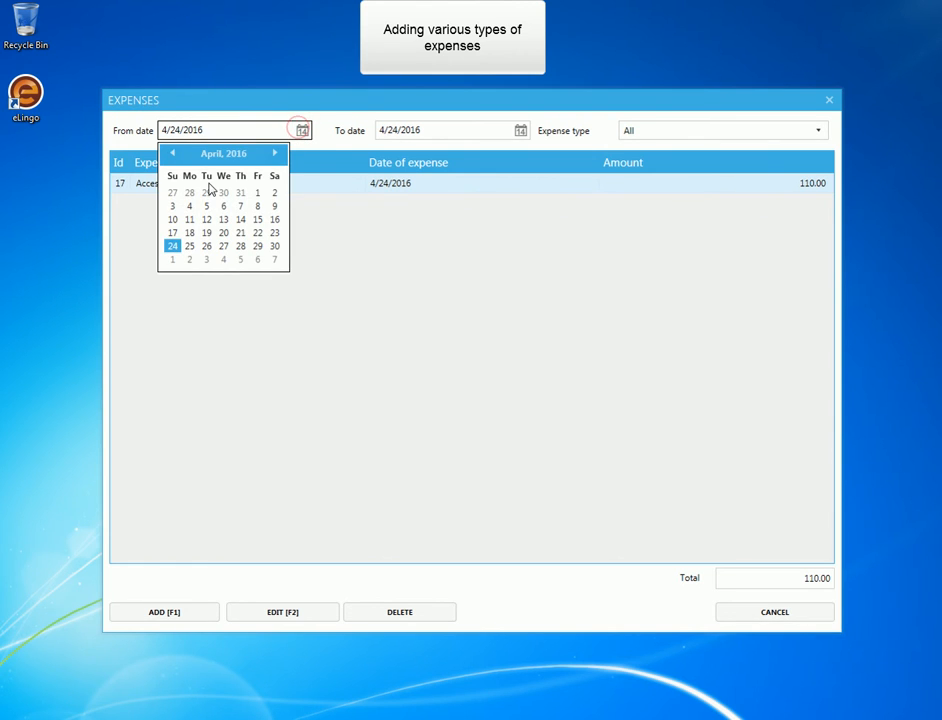
pyautogui.click(172, 153)
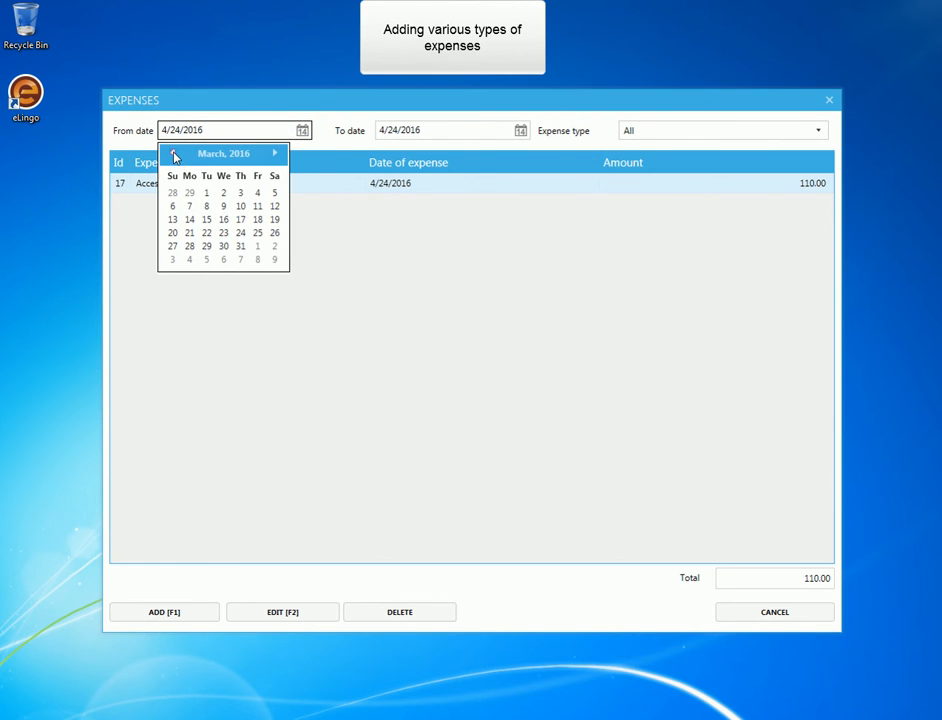
pyautogui.click(206, 193)
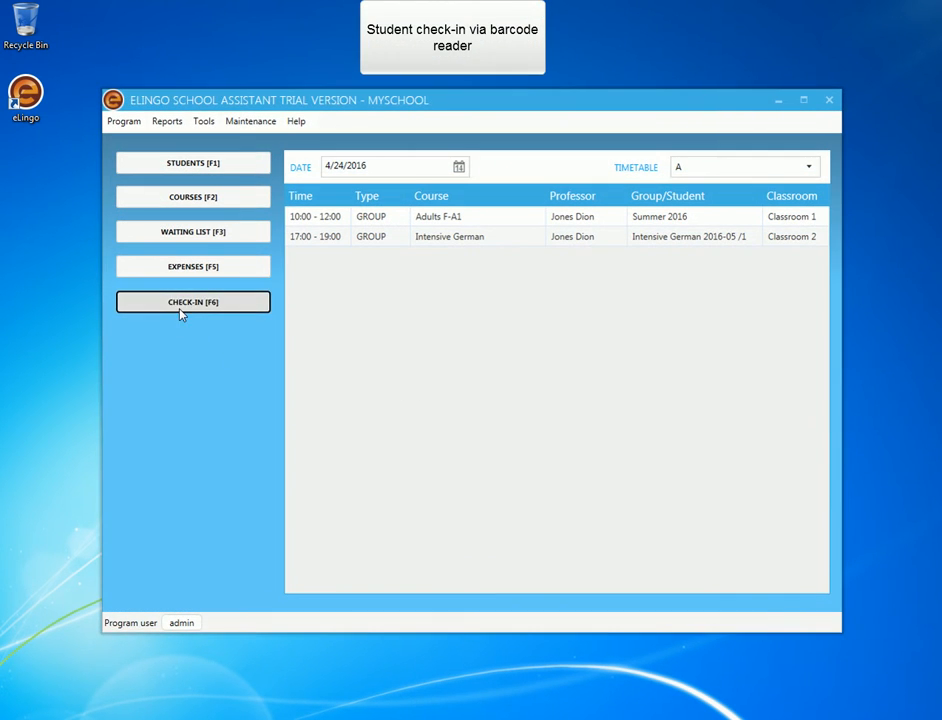
# Check in the student by card ID for the Intensive German group with 1.0 classes per visit, and close the check-in form.
pyautogui.click(183, 306)
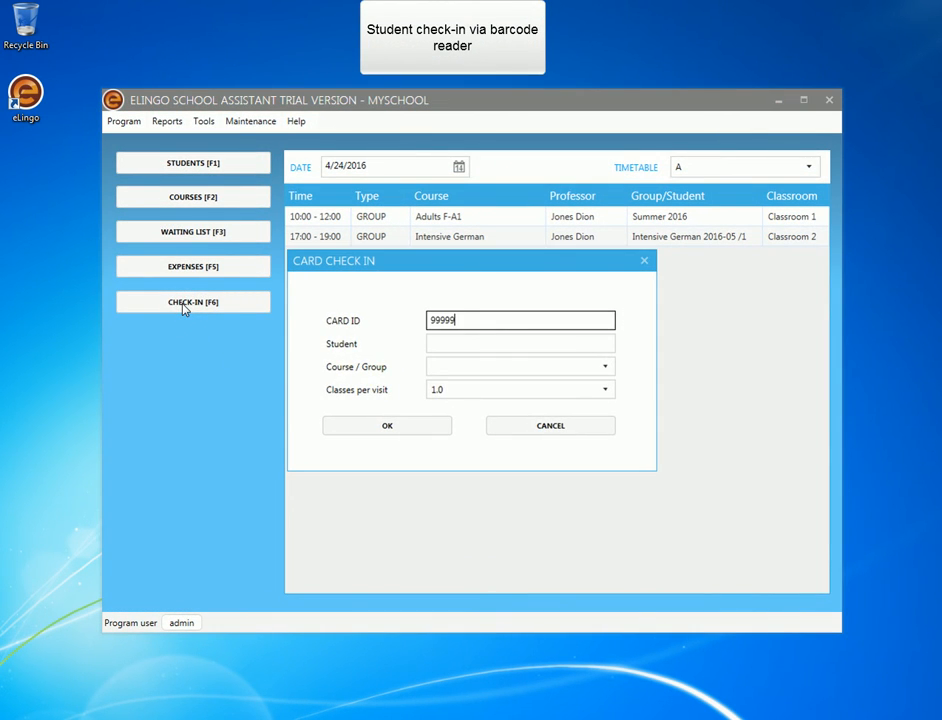
pyautogui.write('99999')
pyautogui.click(462, 340)
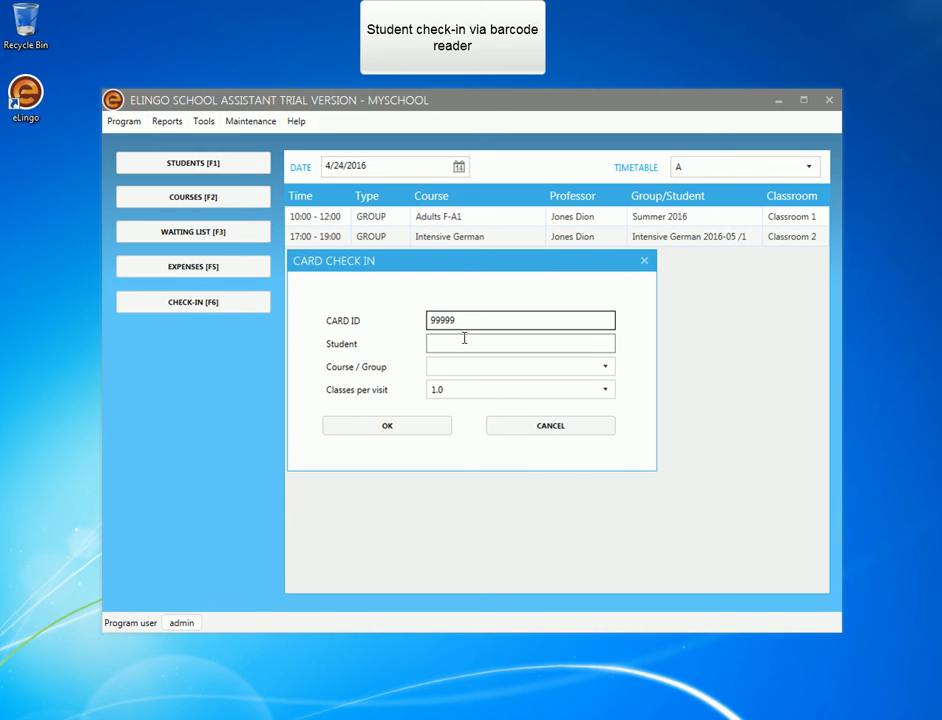
pyautogui.click(411, 428)
pyautogui.click(512, 424)
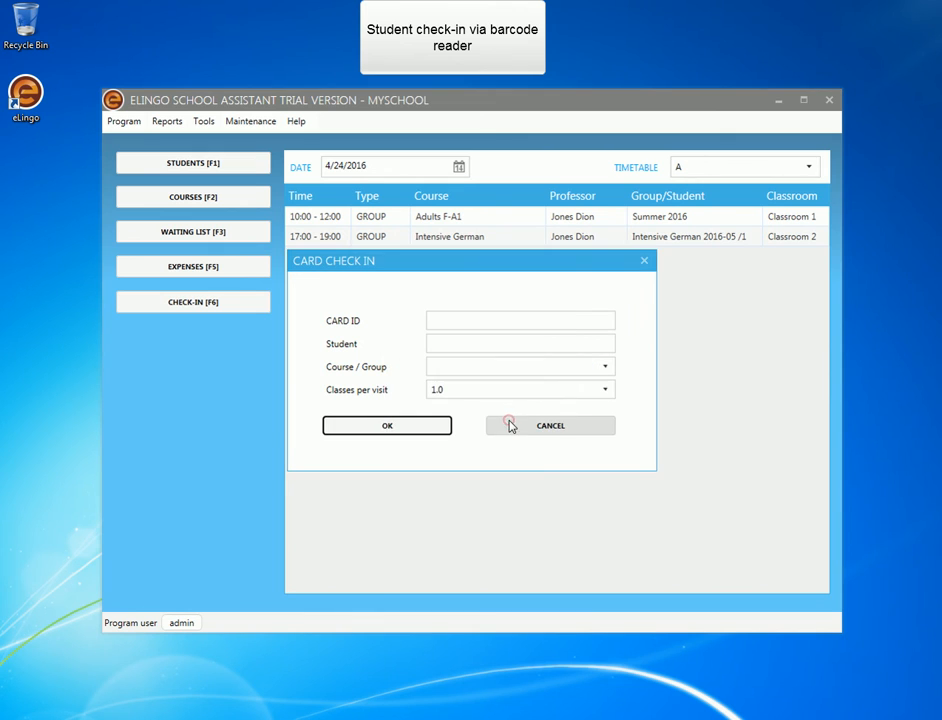
pyautogui.click(537, 427)
# Open the visits list for 4/24/2016 and examine the student's Intensive German check-in entry.
pyautogui.click(122, 121)
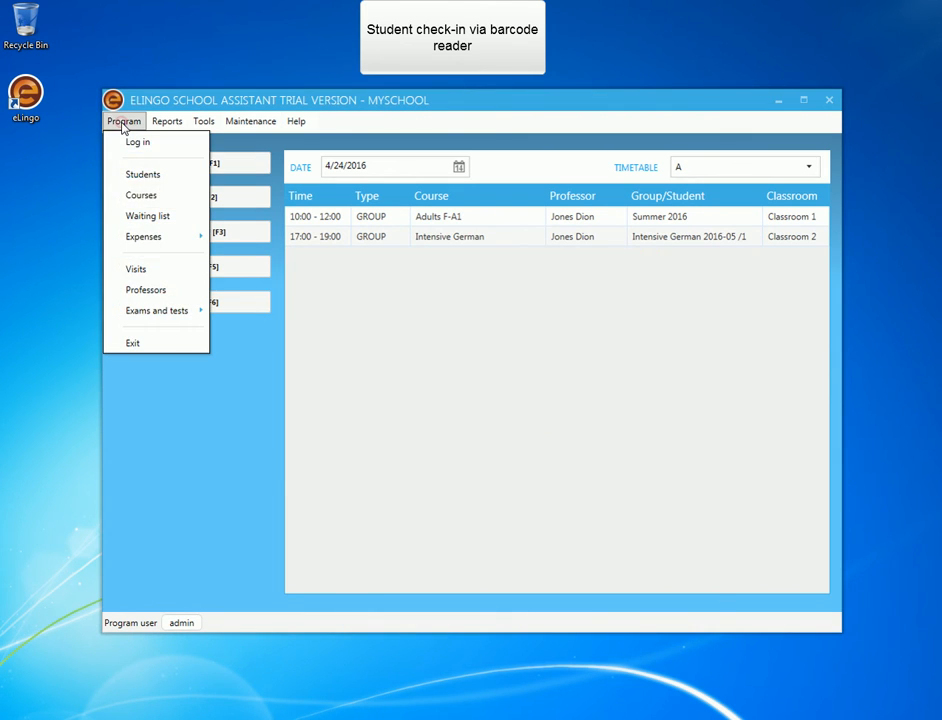
pyautogui.click(163, 270)
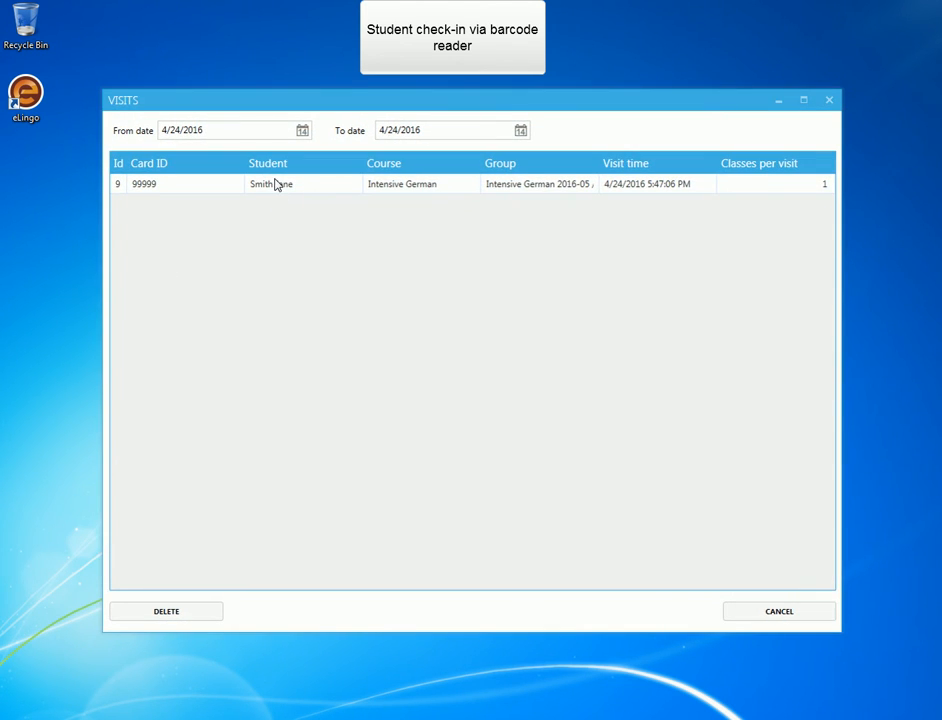
pyautogui.click(277, 185)
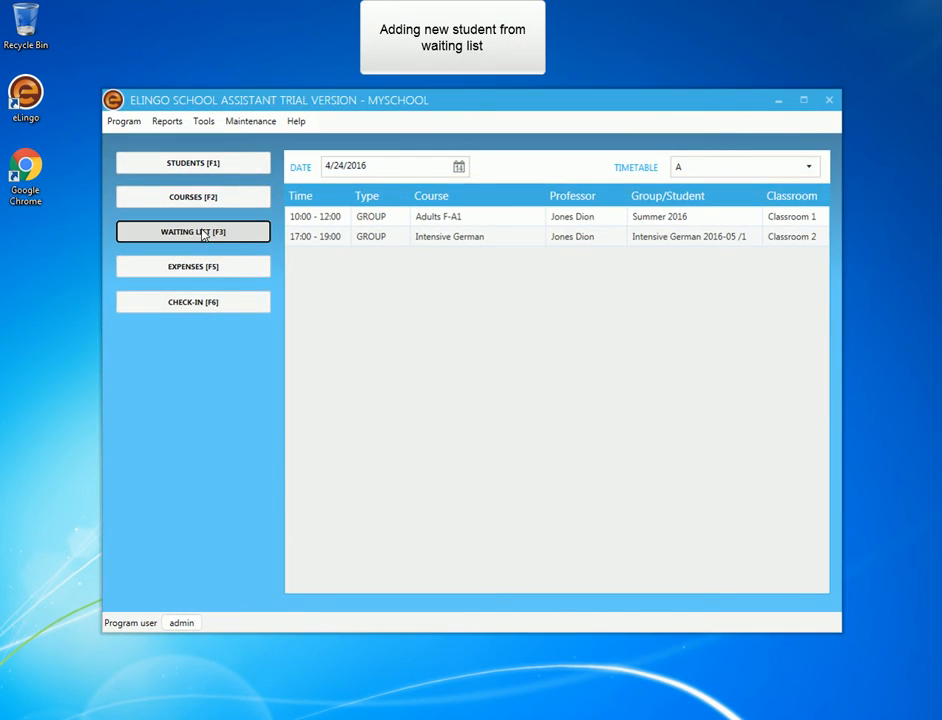
# Filter the waiting list candidates by German language and level A1.
pyautogui.click(202, 232)
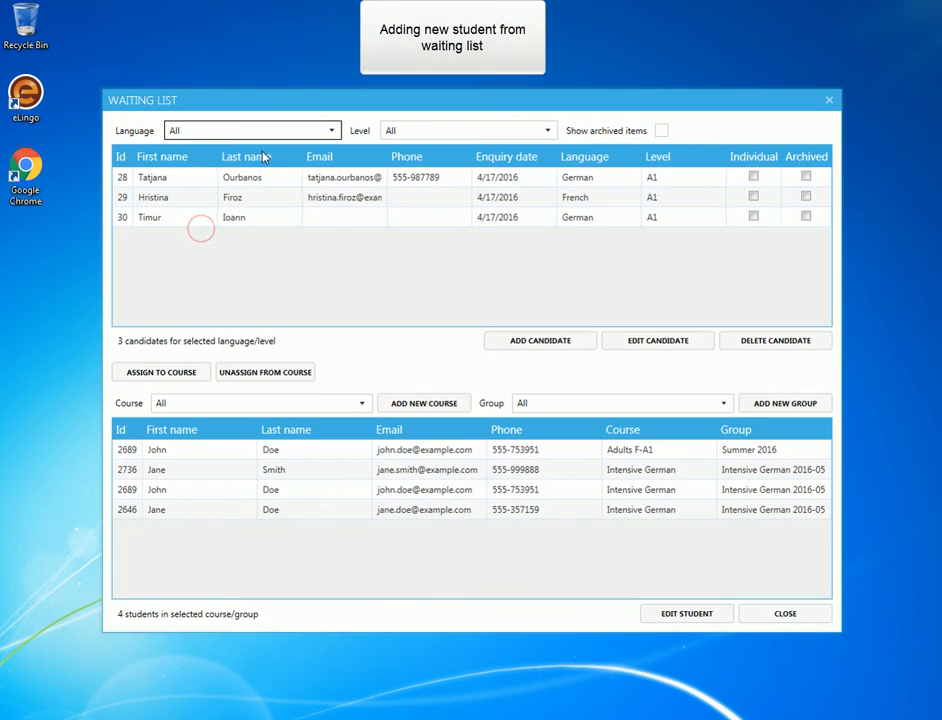
pyautogui.click(273, 133)
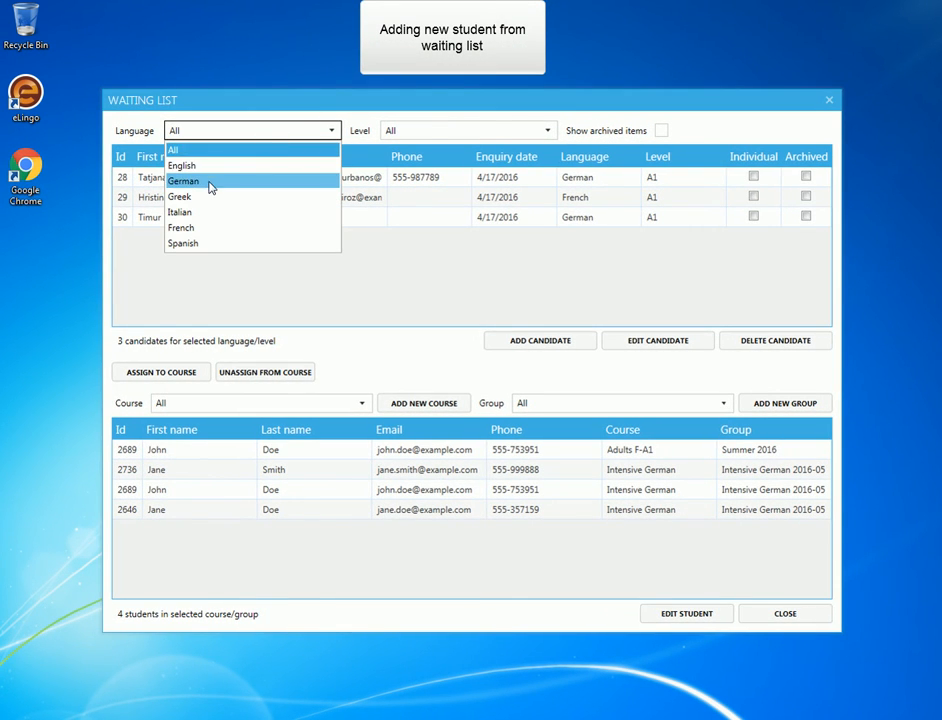
pyautogui.click(210, 182)
pyautogui.click(412, 130)
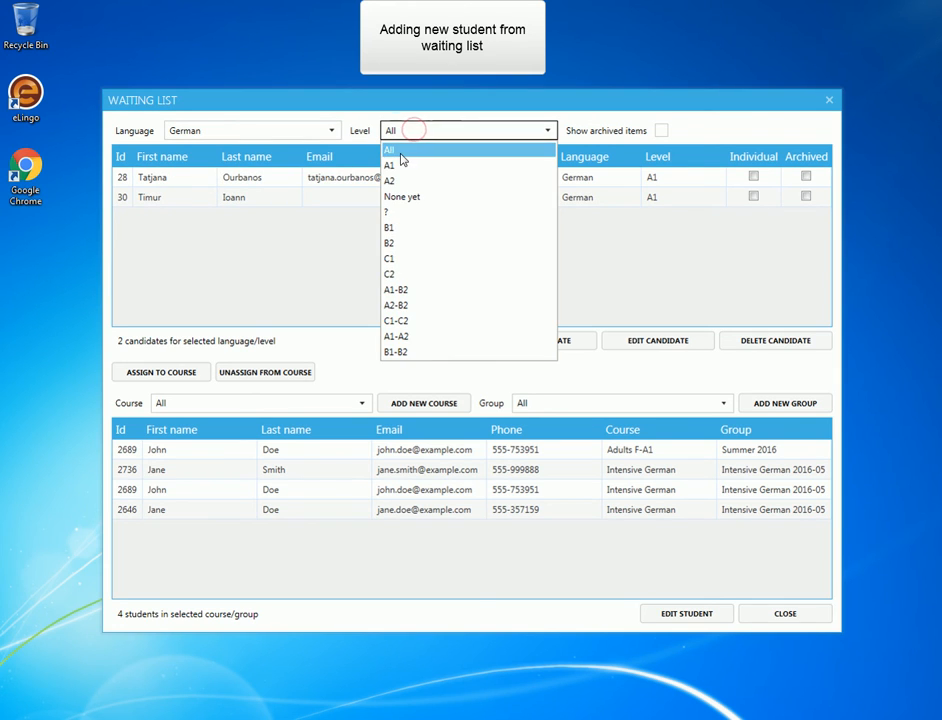
pyautogui.click(400, 166)
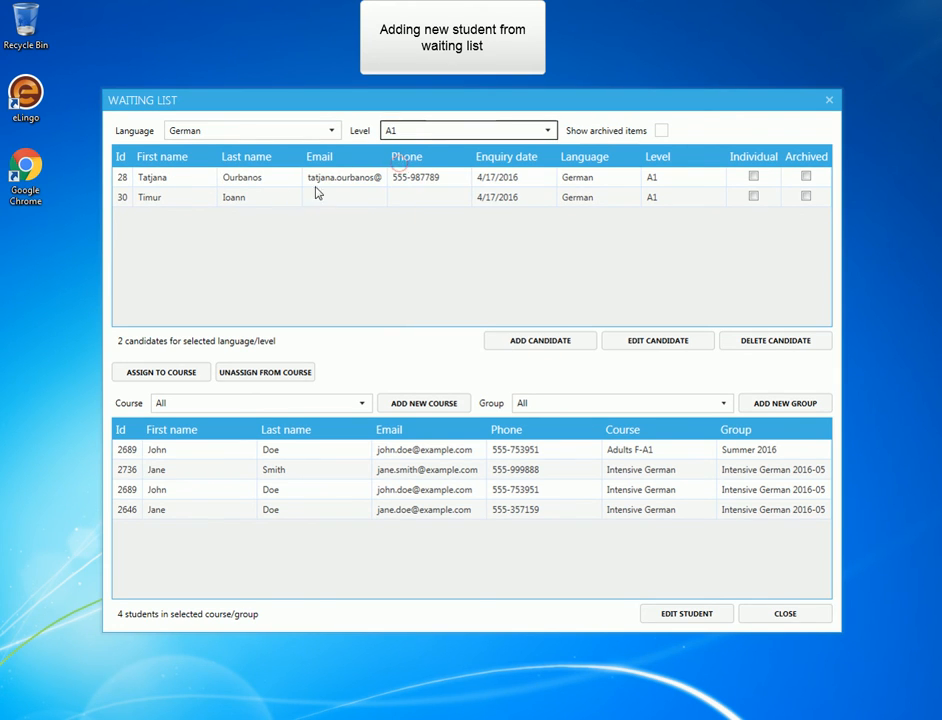
# Assign the first waiting list candidate to the Intensive German course, group Intensive German 2016-05 /1.
pyautogui.click(195, 180)
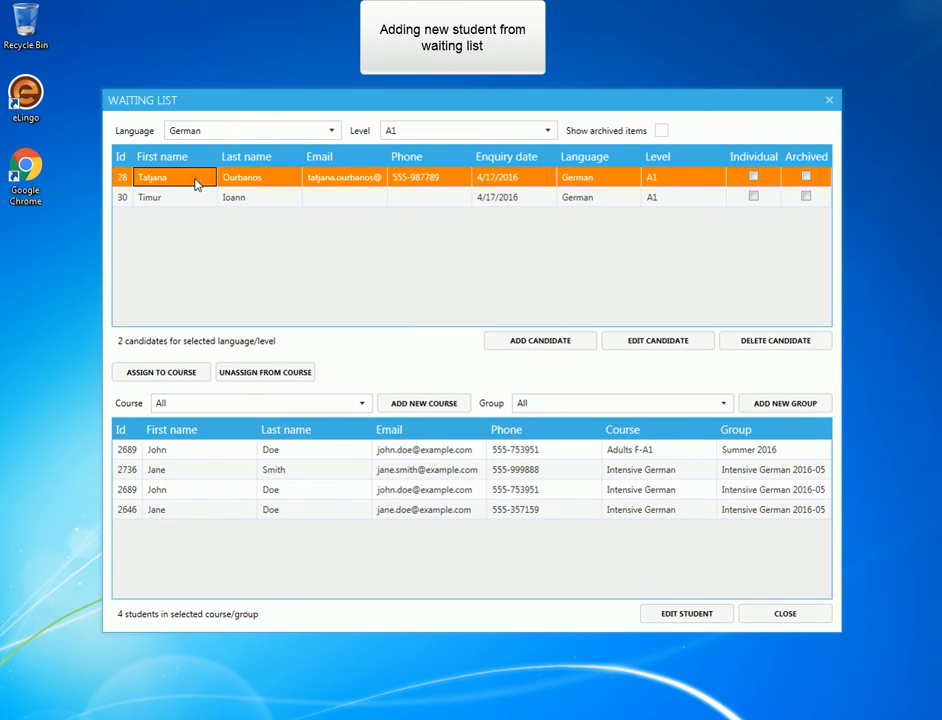
pyautogui.click(190, 402)
pyautogui.click(187, 470)
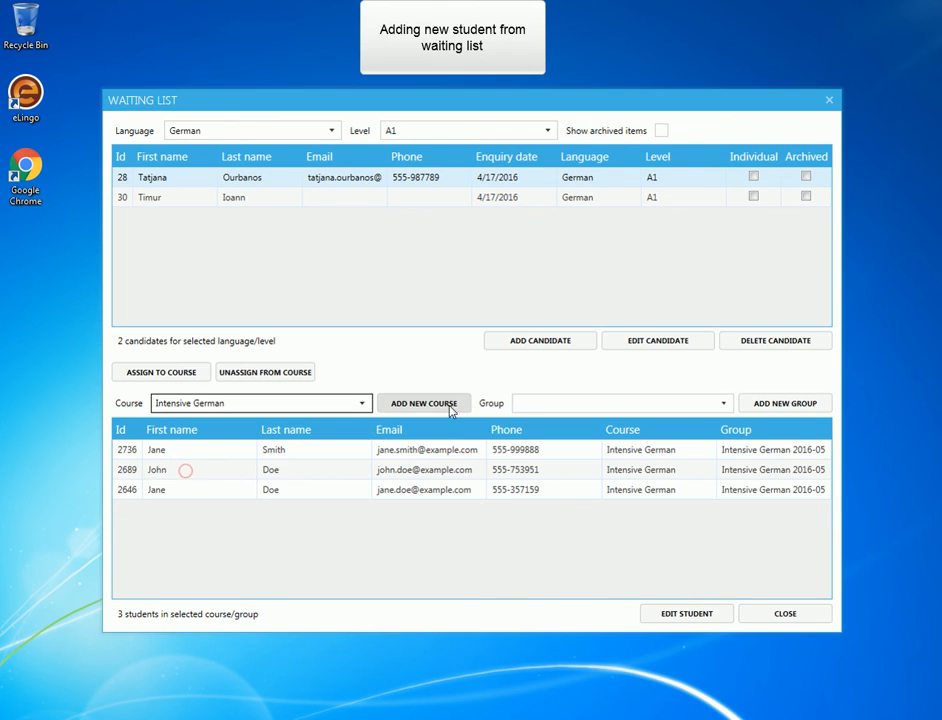
pyautogui.click(526, 403)
pyautogui.click(547, 440)
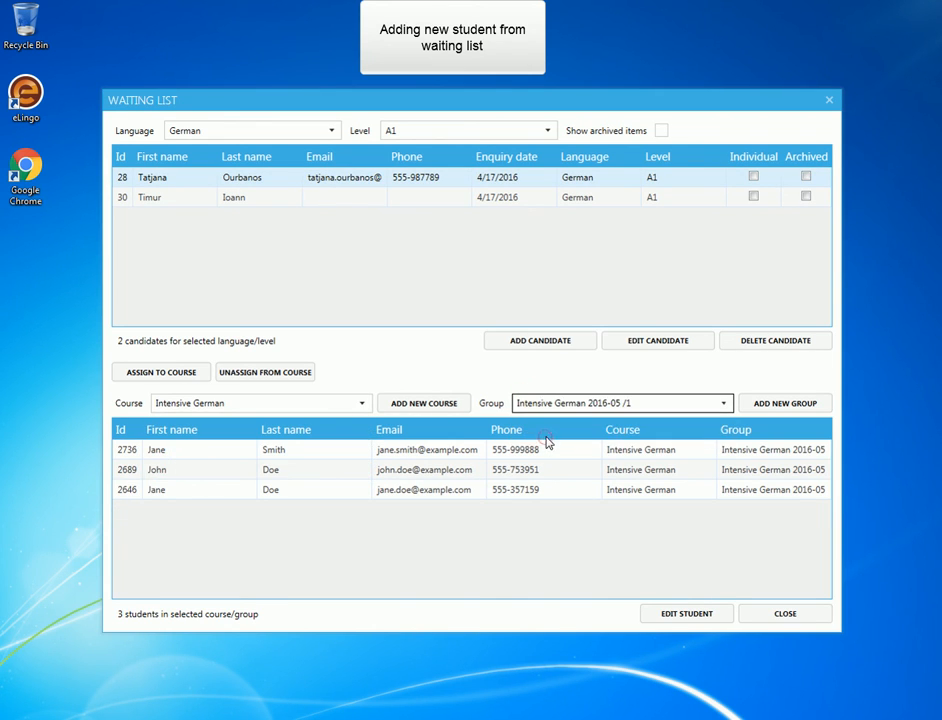
pyautogui.click(184, 179)
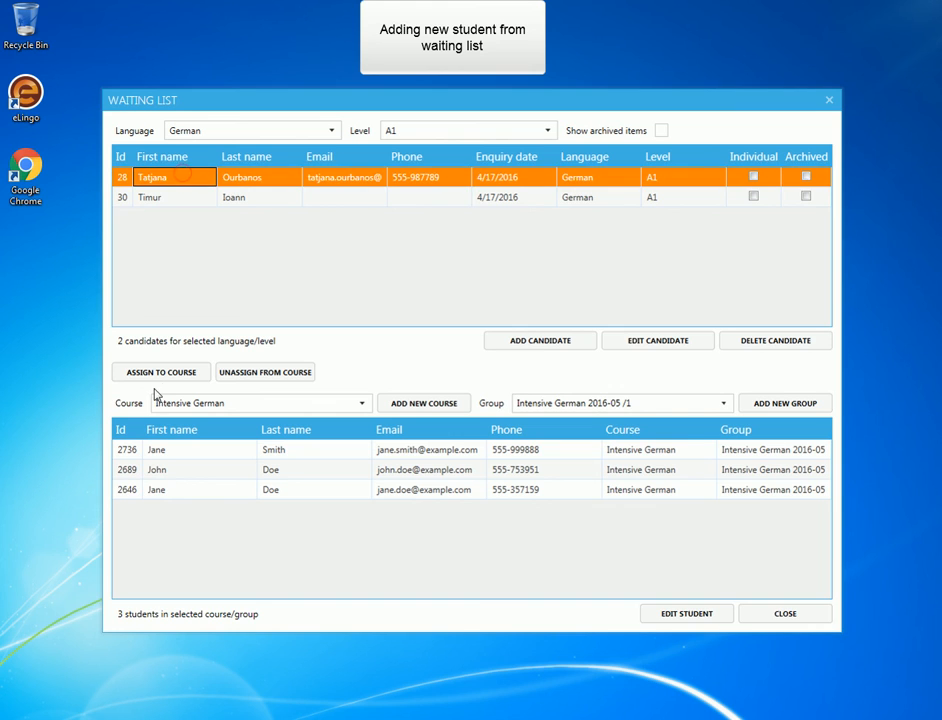
pyautogui.click(157, 376)
# Open the newly assigned student's record for editing from the course's student list.
pyautogui.click(201, 516)
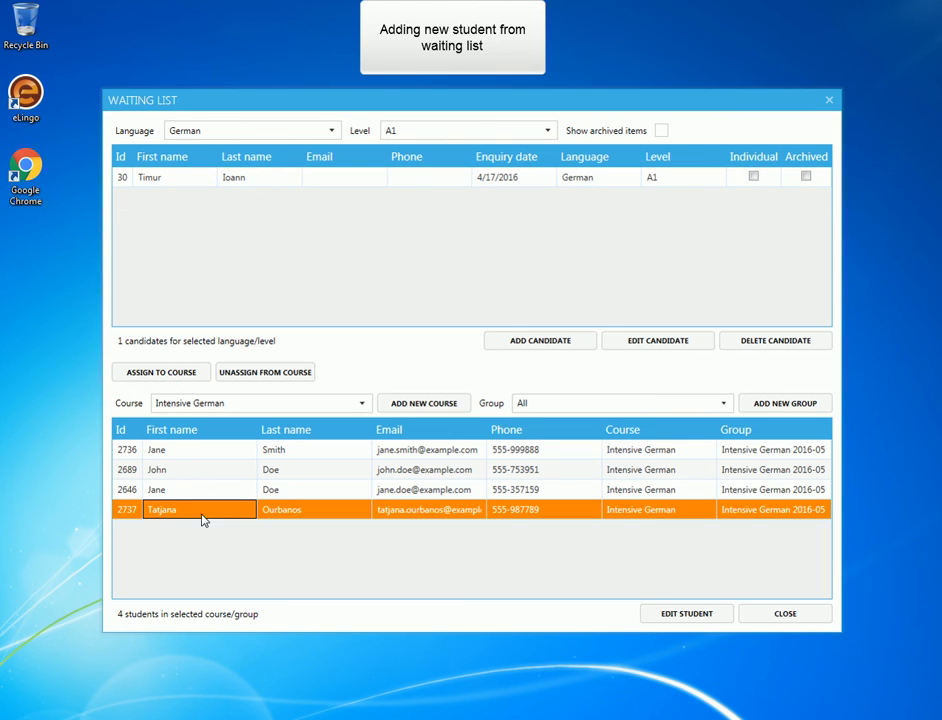
pyautogui.click(688, 614)
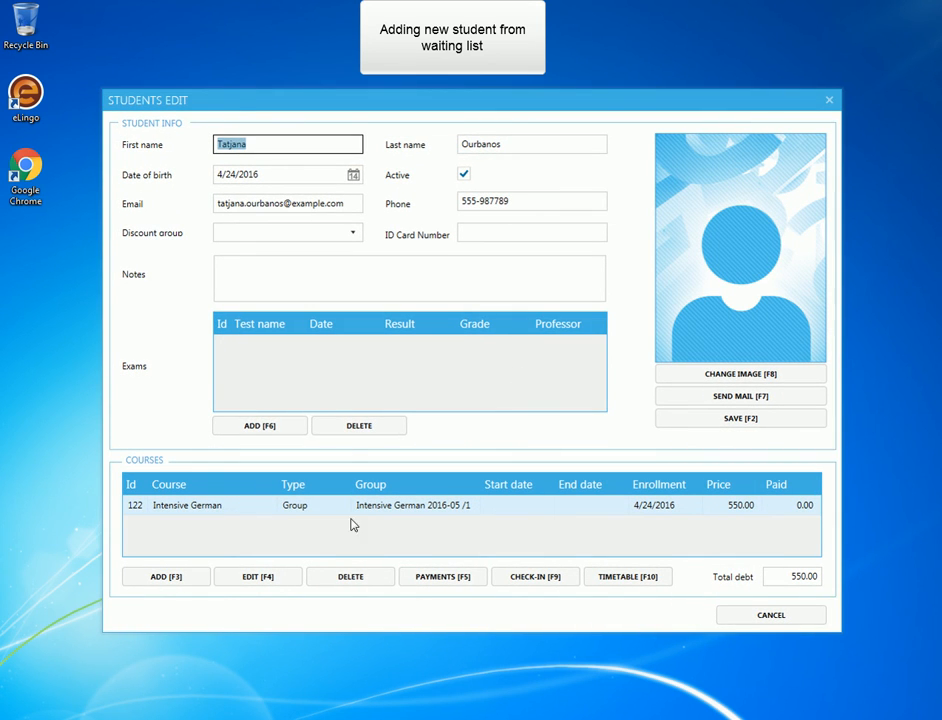